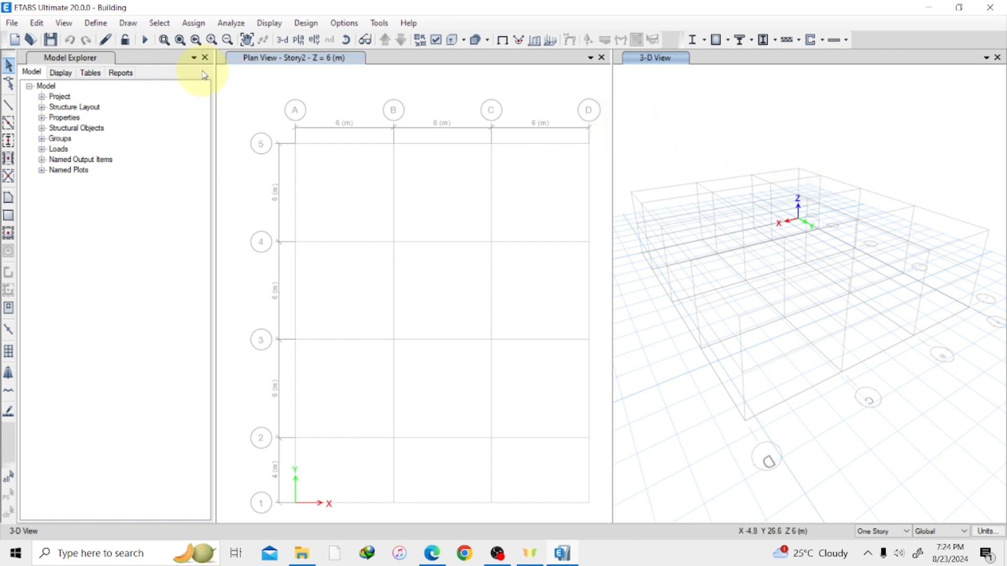
# Open the frame section property definitions and start adding a new frame property.
pyautogui.click(96, 25)
pyautogui.click(145, 42)
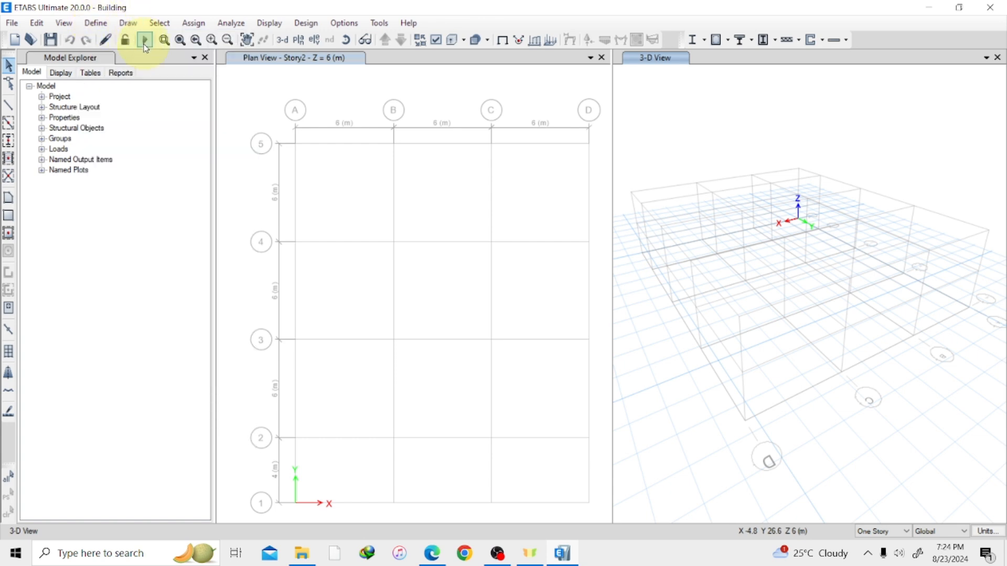
pyautogui.click(107, 30)
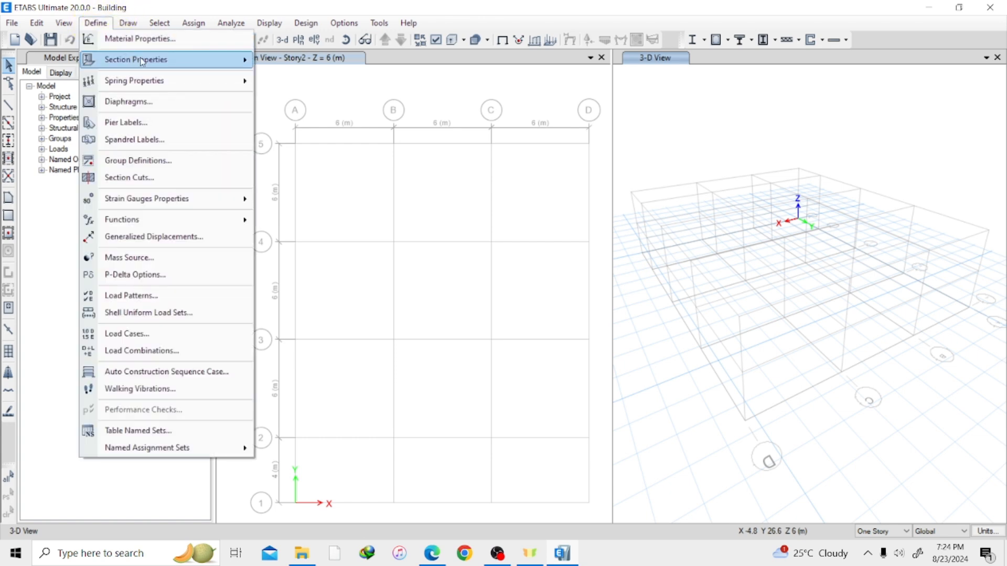
pyautogui.moveTo(167, 62)
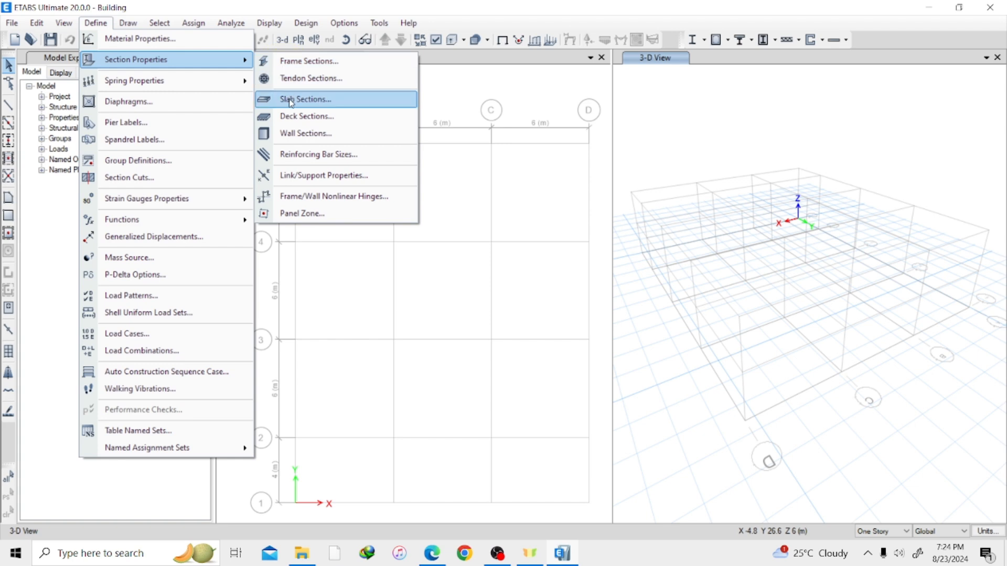
pyautogui.click(304, 72)
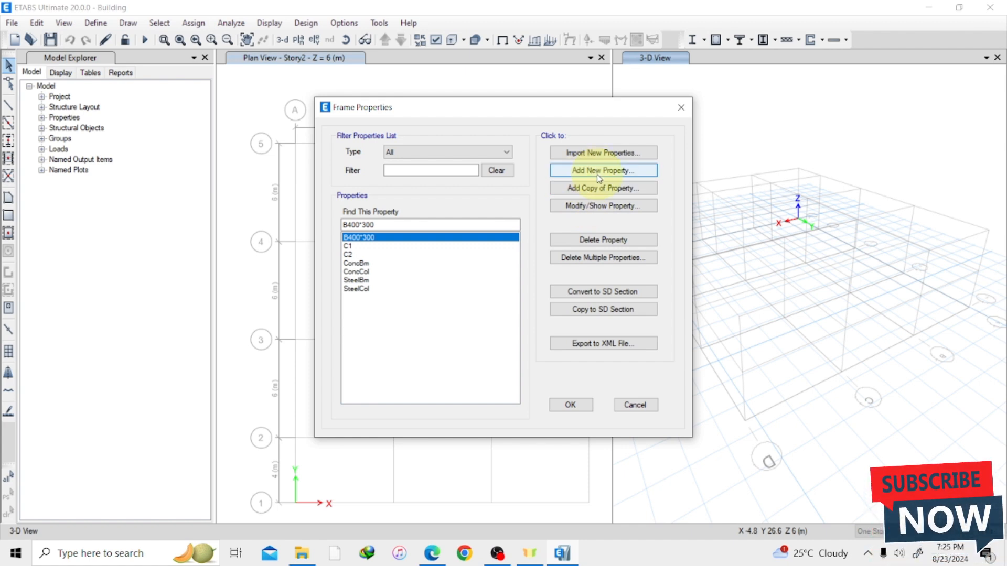
pyautogui.click(599, 170)
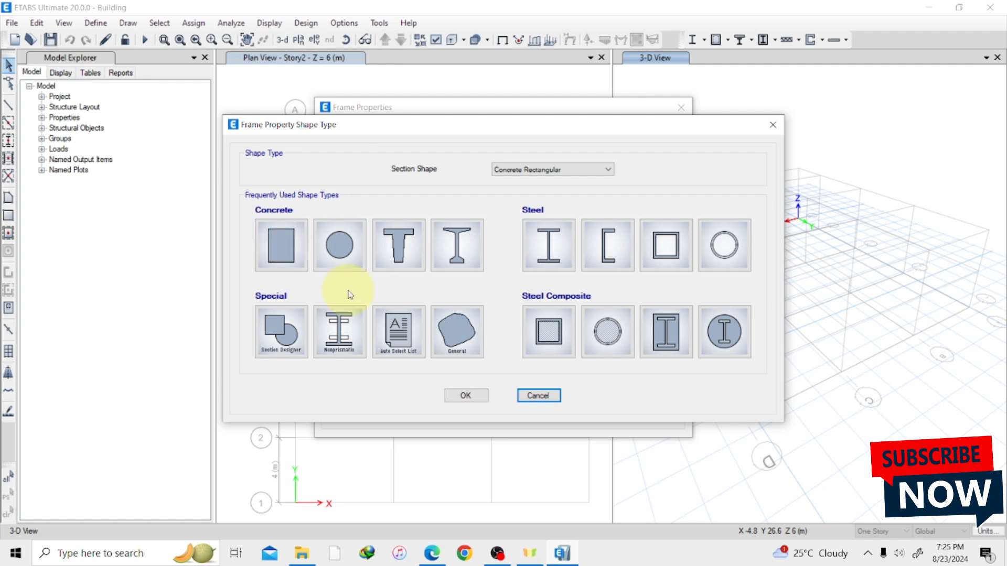
# Switch to Conarchy_building-Model.pdf in Edge, examine the C1 and C2 column details and the slab and beam notes, and return to ETABS.
pyautogui.click(426, 561)
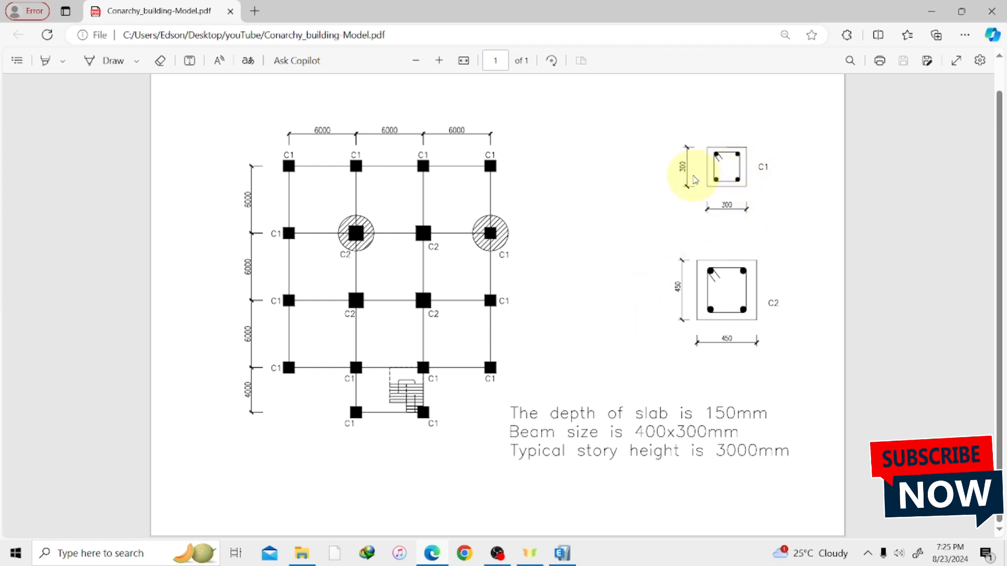
pyautogui.moveTo(764, 167)
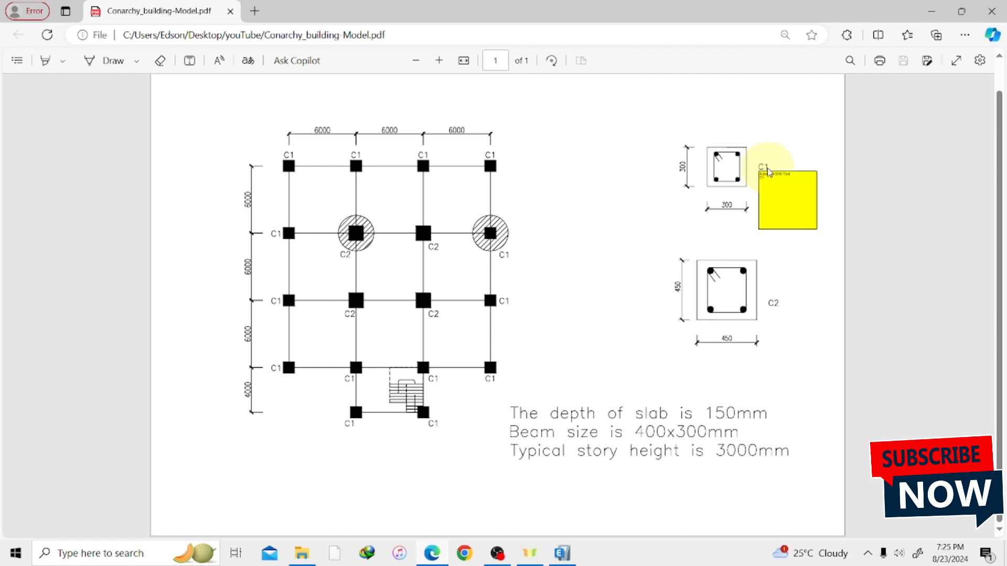
pyautogui.moveTo(779, 307)
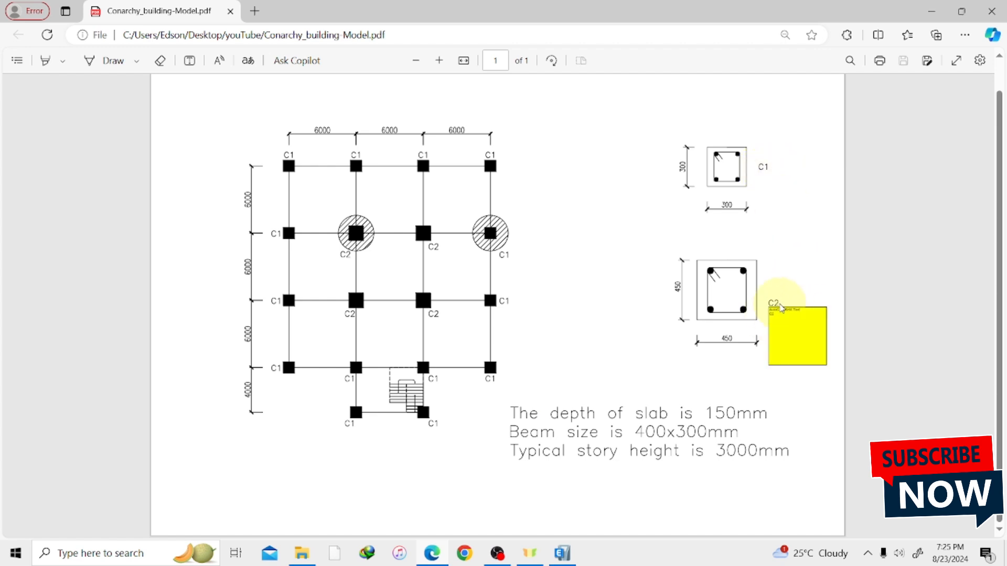
pyautogui.moveTo(562, 422)
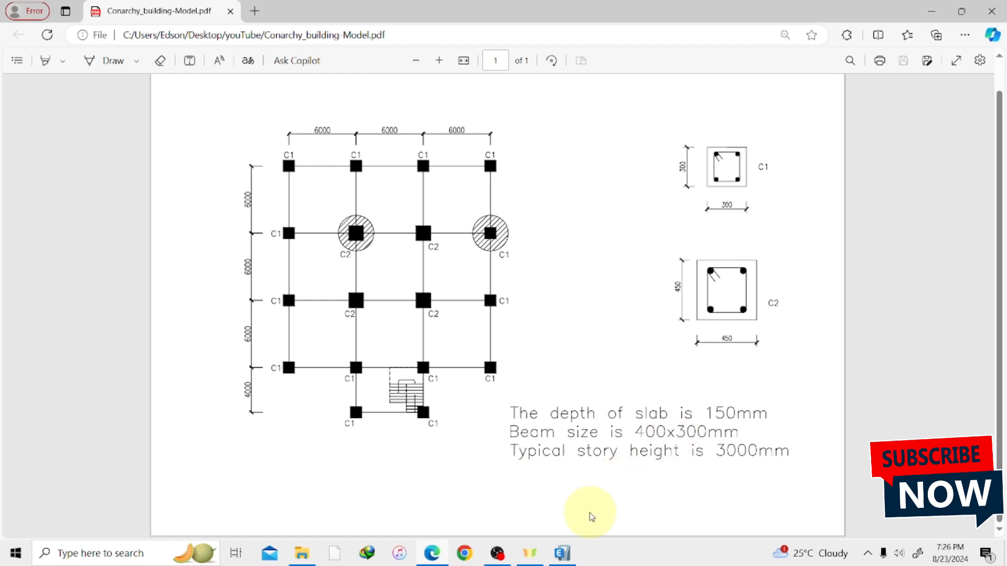
pyautogui.moveTo(562, 556)
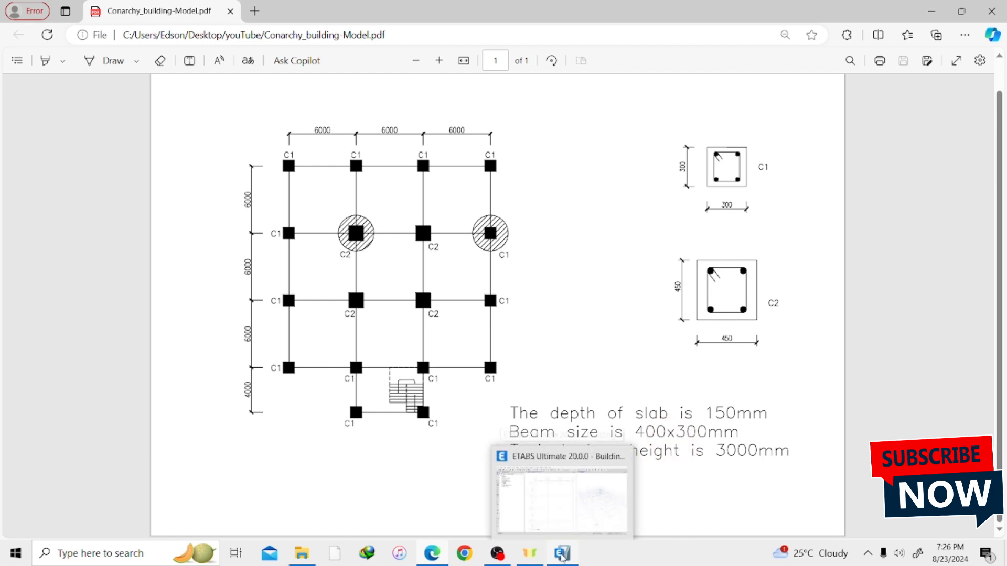
pyautogui.click(546, 442)
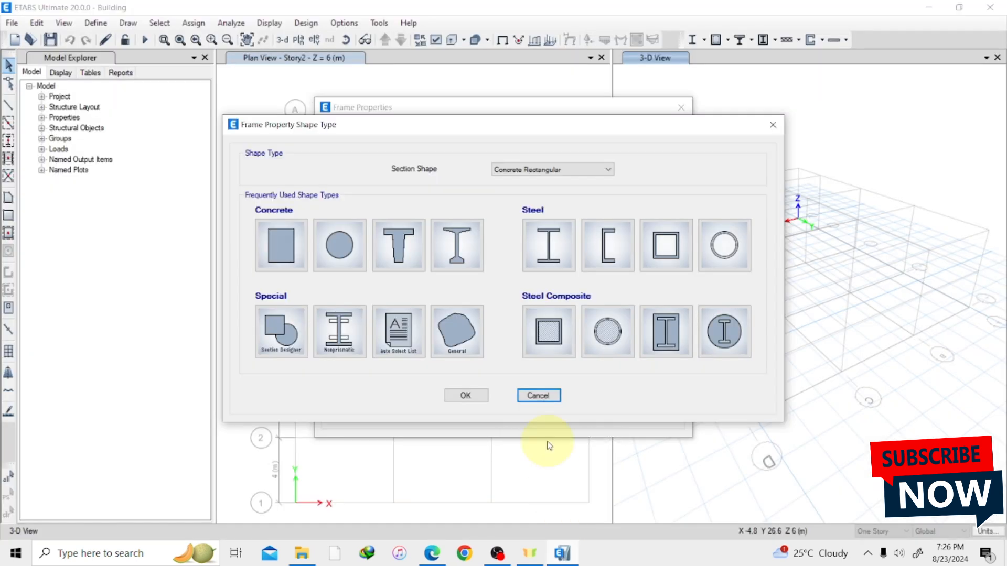
# Create a concrete rectangular frame section named B1 with C.30 as its material, leaving its notes empty.
pyautogui.click(288, 244)
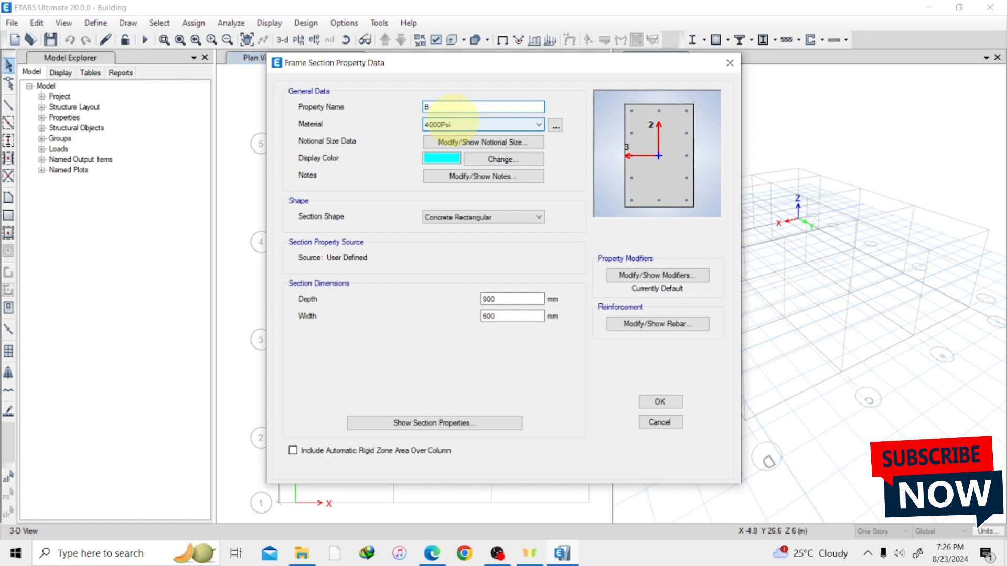
pyautogui.write('1')
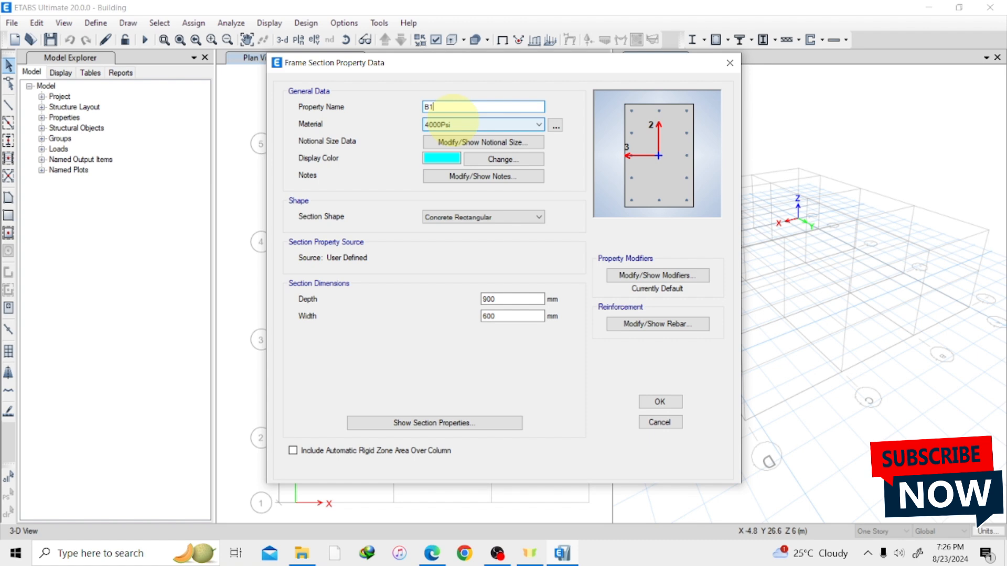
pyautogui.click(498, 125)
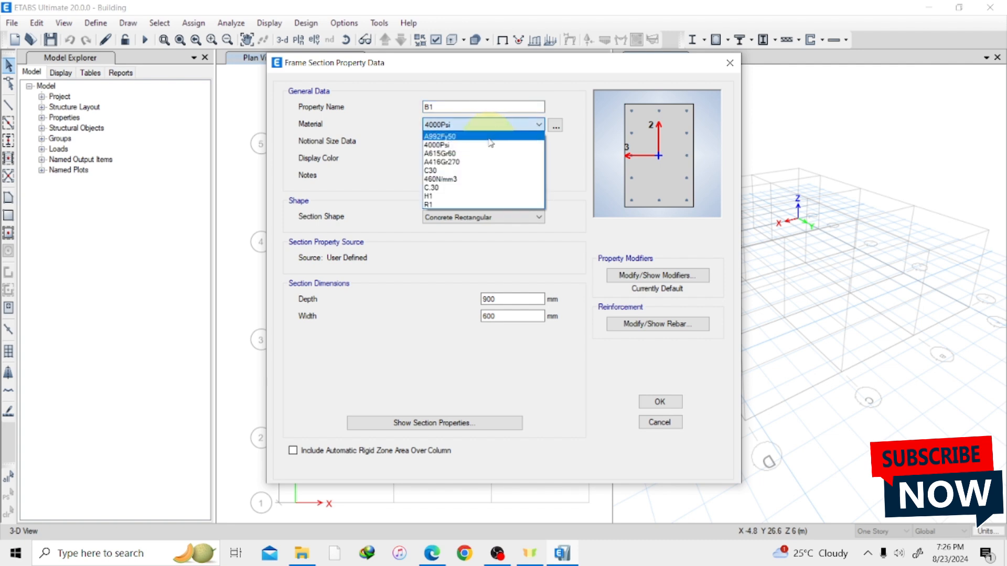
pyautogui.click(464, 189)
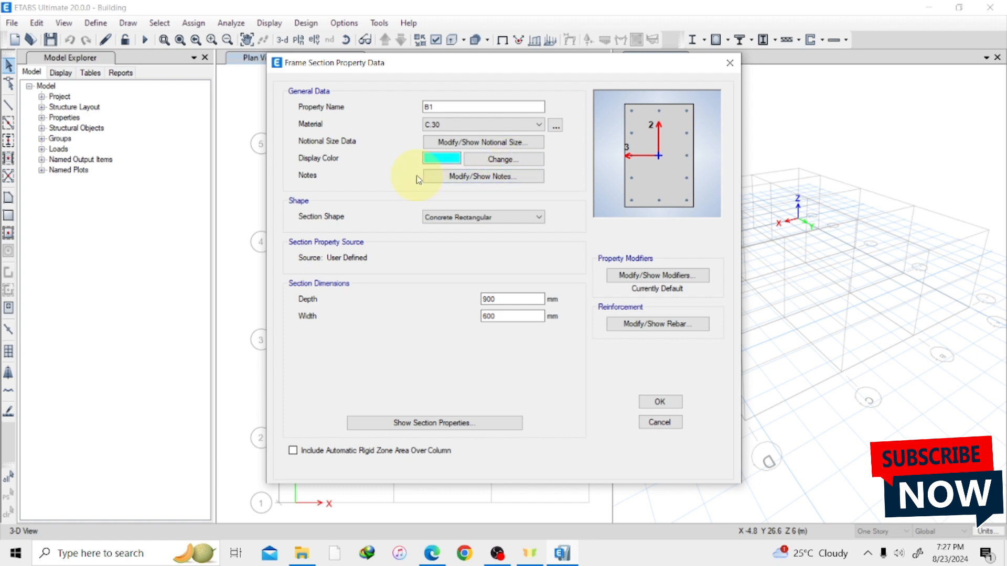
pyautogui.click(480, 181)
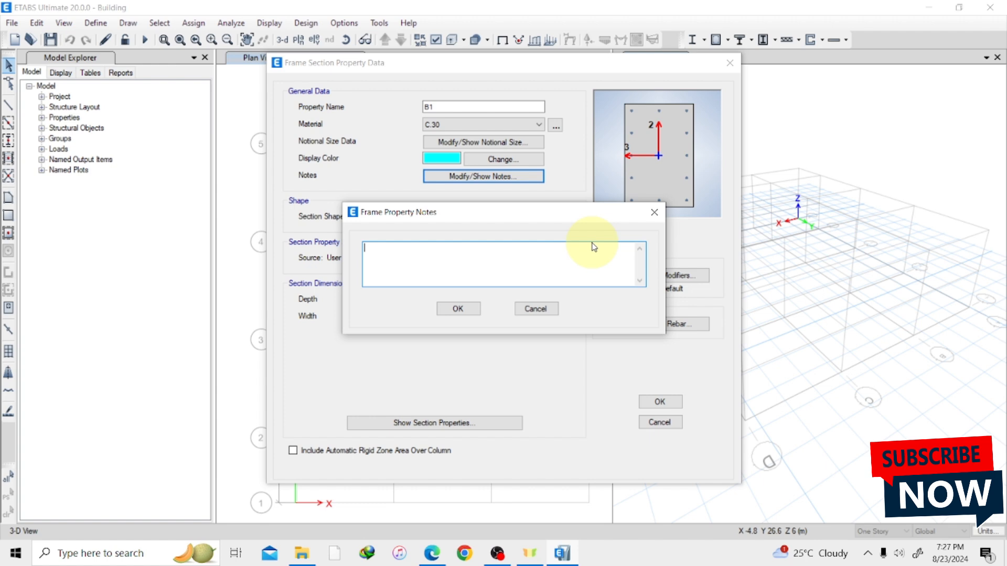
pyautogui.click(653, 215)
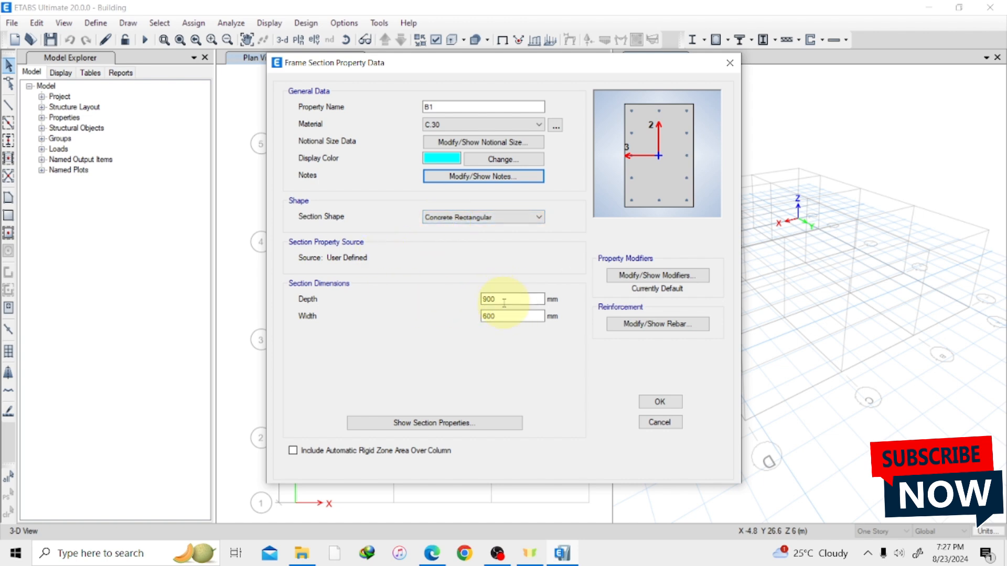
# Check the beam size in the PDF drawing in Edge and return to the section data in ETABS.
pyautogui.click(440, 552)
pyautogui.moveTo(583, 442)
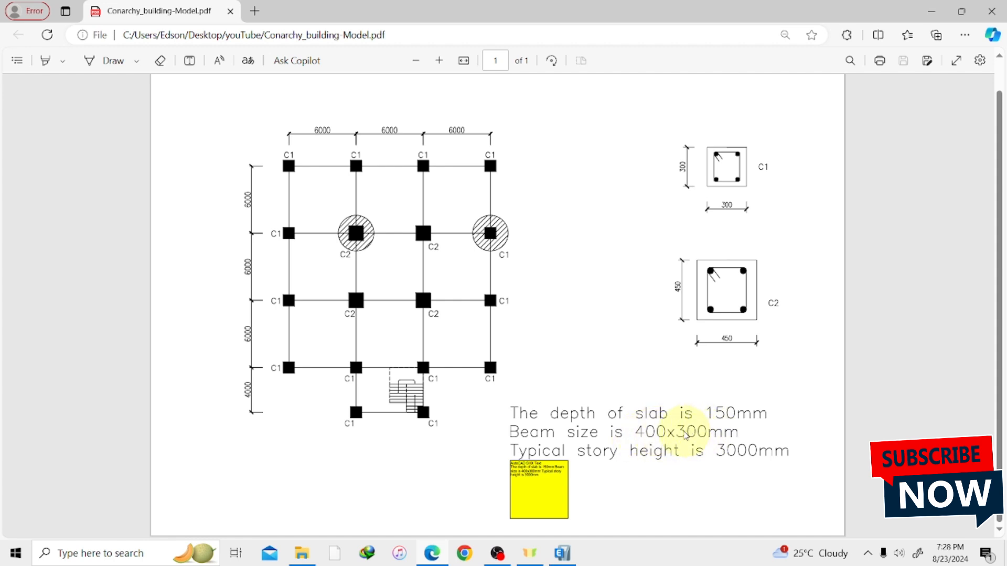
pyautogui.click(530, 555)
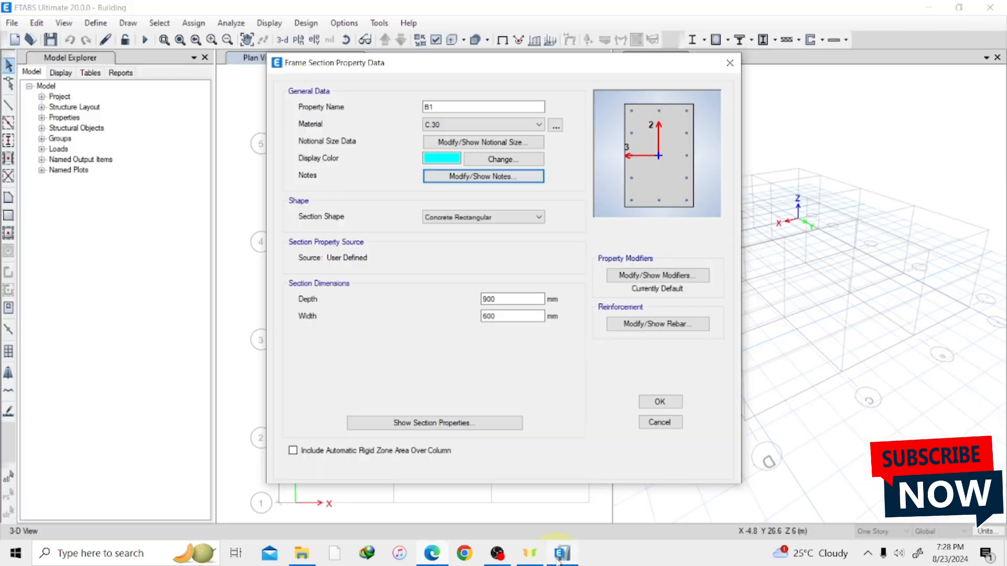
# Set the B1 section's depth to 400 mm and its width to 300 mm.
pyautogui.click(506, 299)
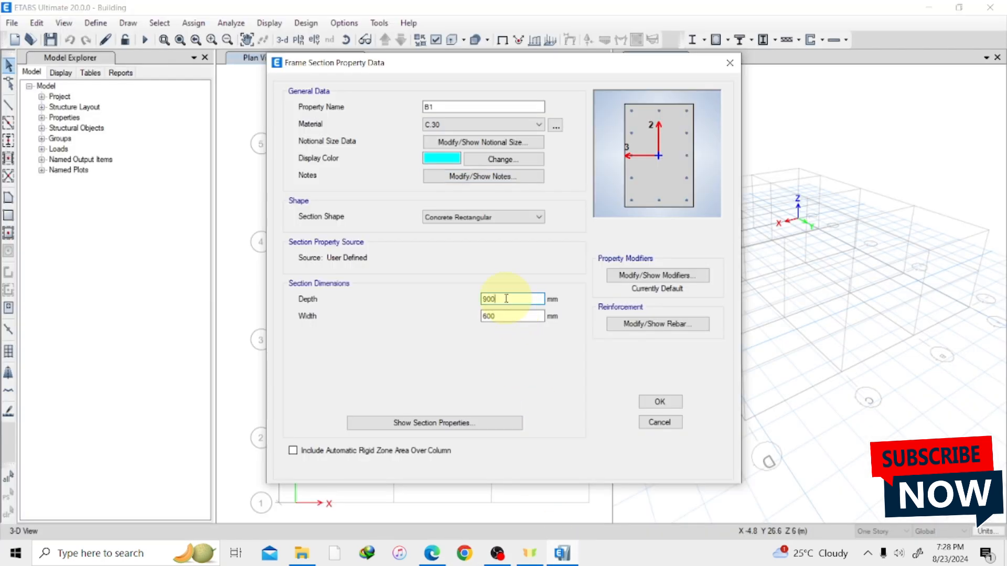
pyautogui.press('BackSpace')
pyautogui.press('BackSpace')
pyautogui.press('BackSpace')
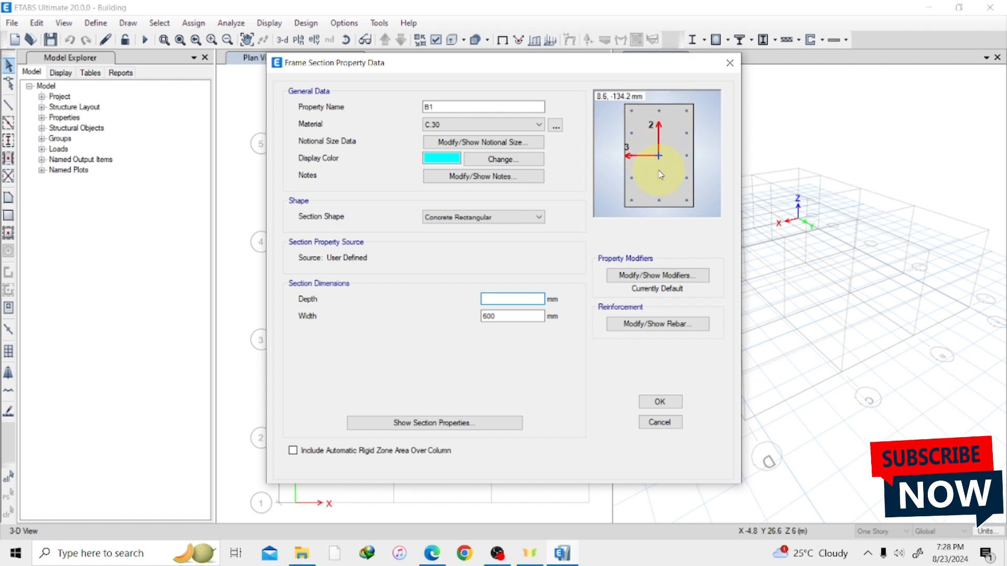
pyautogui.write('400')
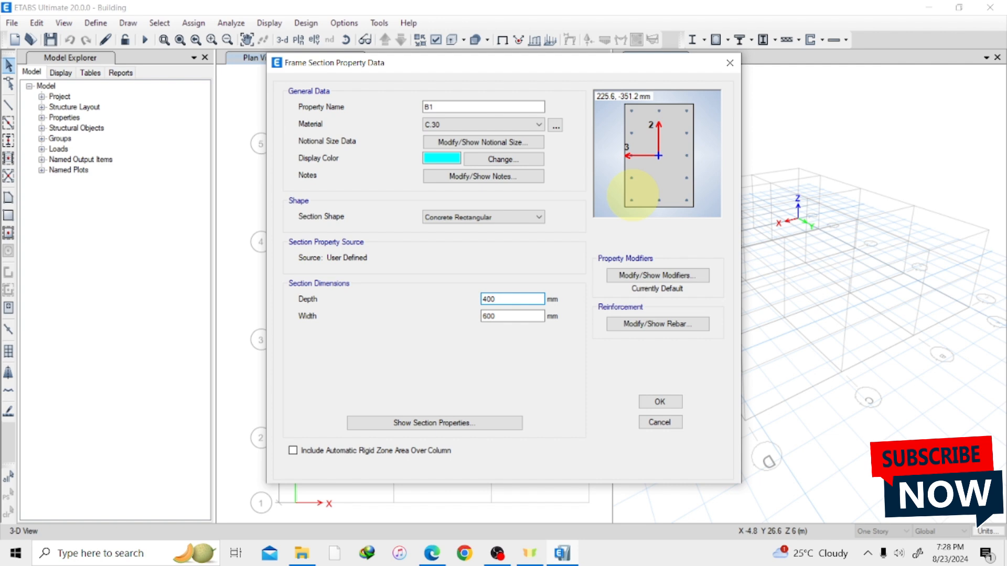
pyautogui.press('Return')
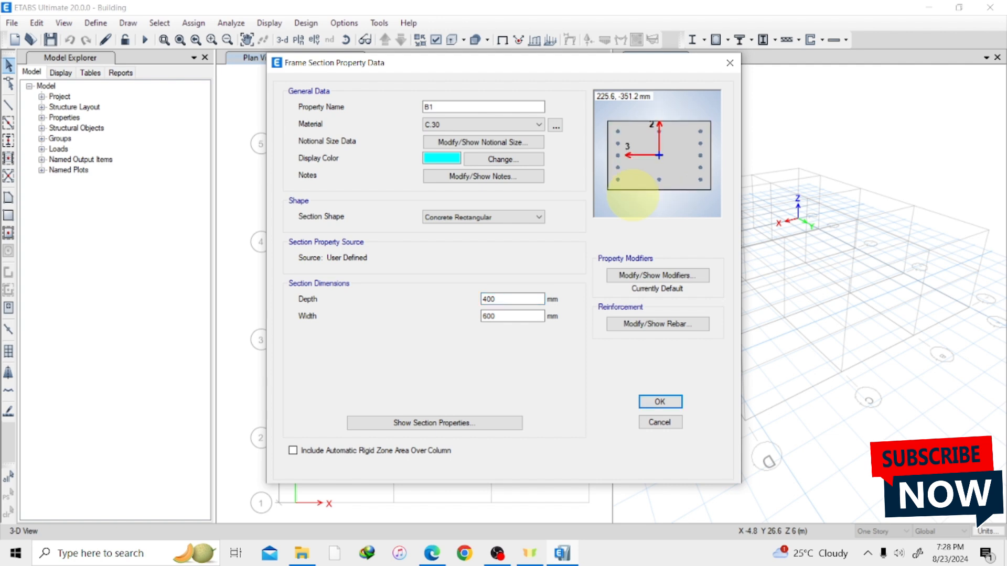
pyautogui.click(523, 313)
pyautogui.press('BackSpace')
pyautogui.press('BackSpace')
pyautogui.press('BackSpace')
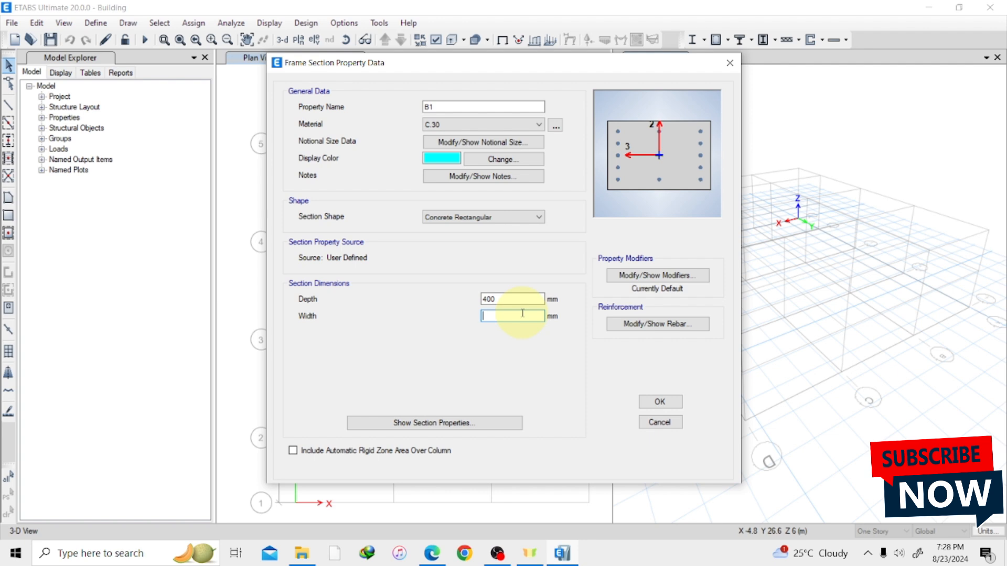
pyautogui.write('300')
pyautogui.press('Tab')
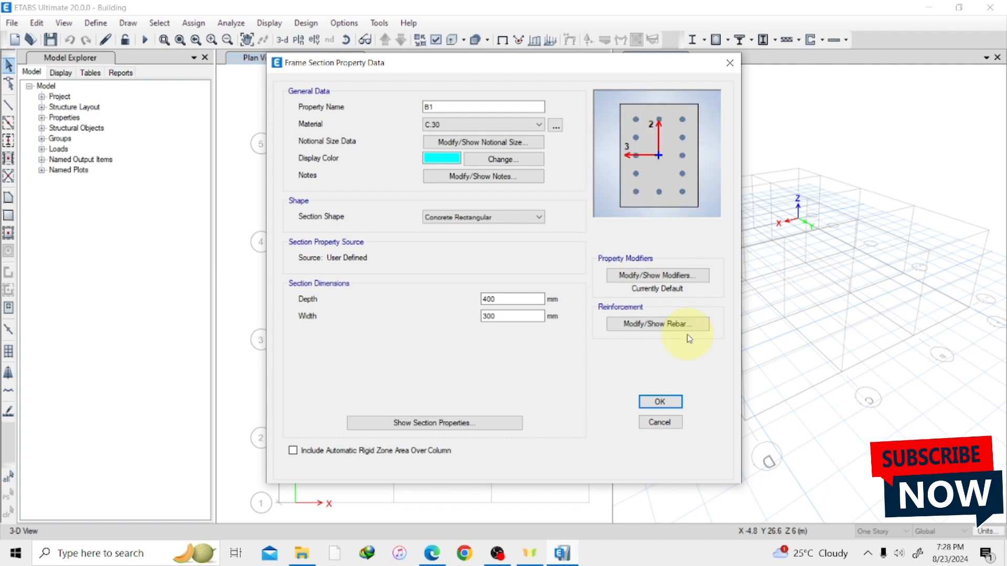
# Set B1's reinforcement to M3 Design Only (Beam), with H1 for the longitudinal bars and R1 for the confinement ties.
pyautogui.click(657, 326)
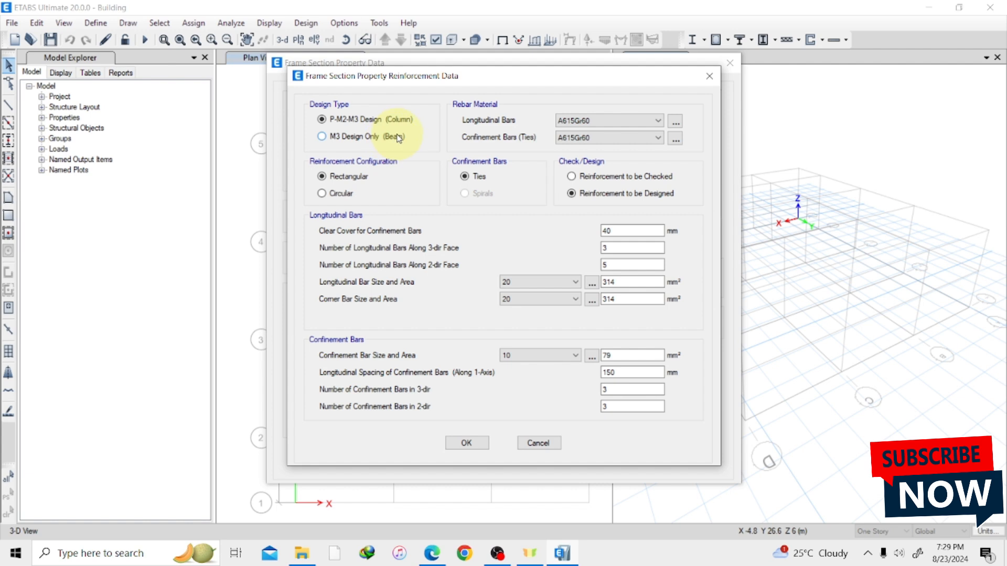
pyautogui.click(322, 137)
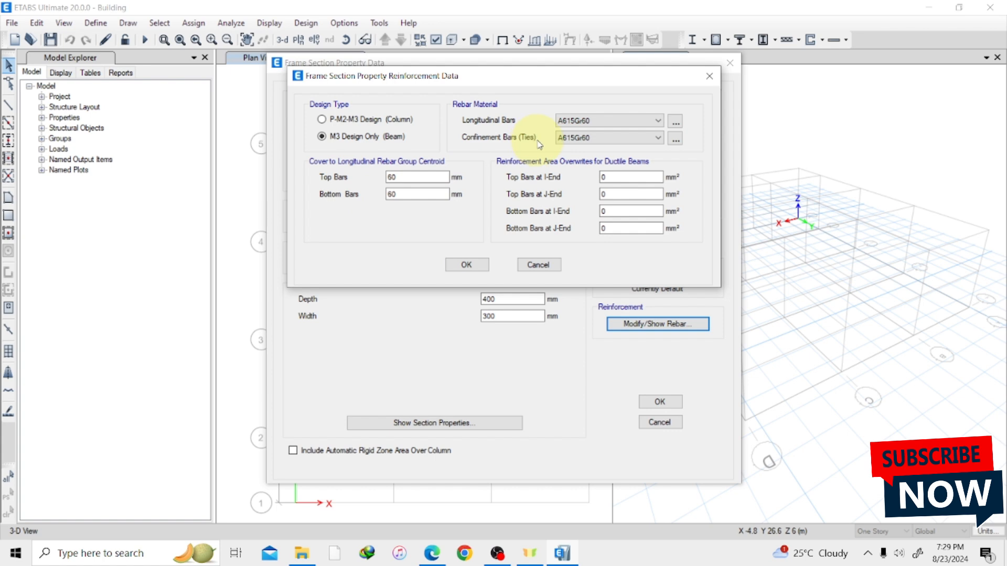
pyautogui.click(602, 121)
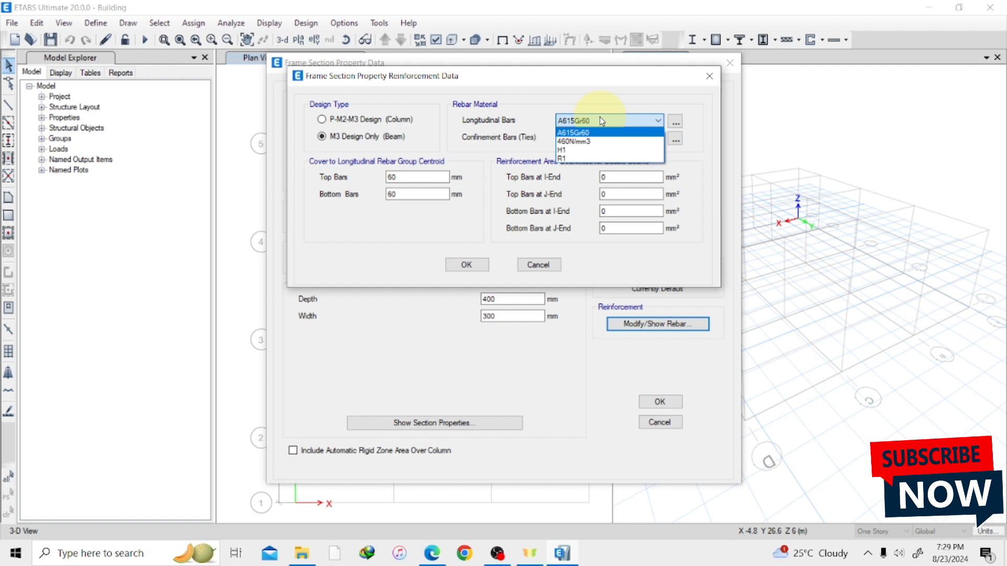
pyautogui.click(589, 150)
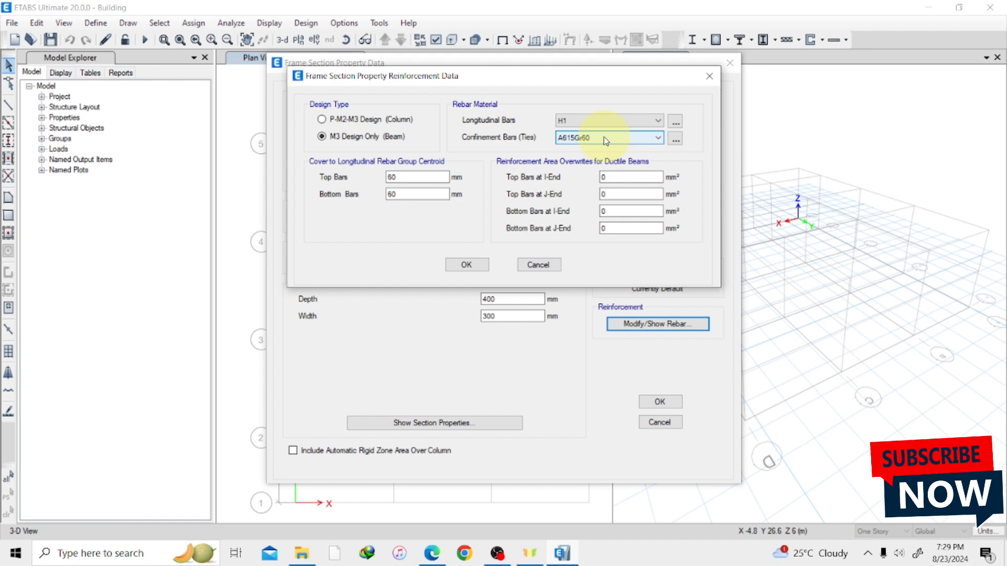
pyautogui.click(604, 137)
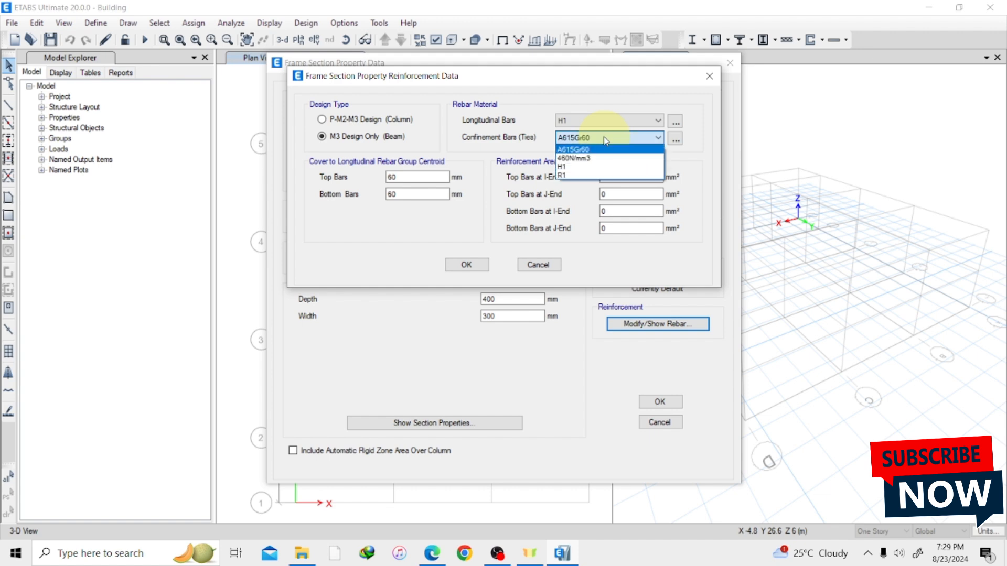
pyautogui.click(595, 176)
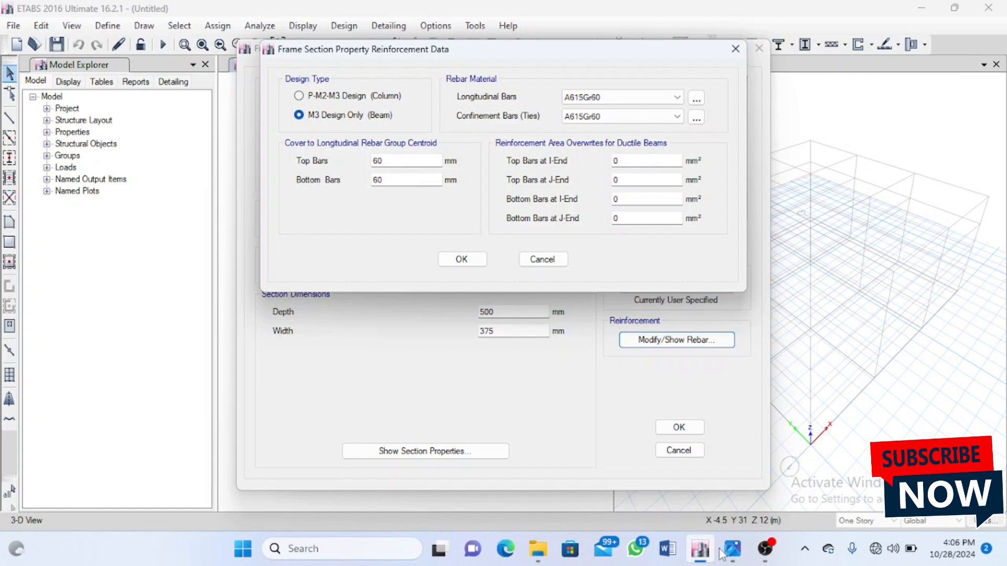
# Switch to Photos to consult the moment-of-inertia table in Screenshot_20240729-171534.png.
pyautogui.moveTo(733, 557)
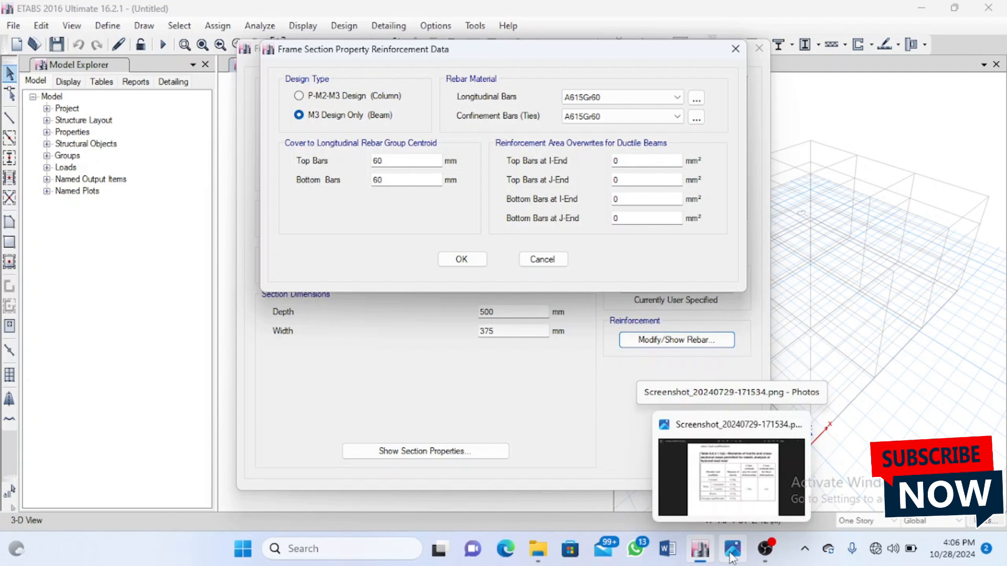
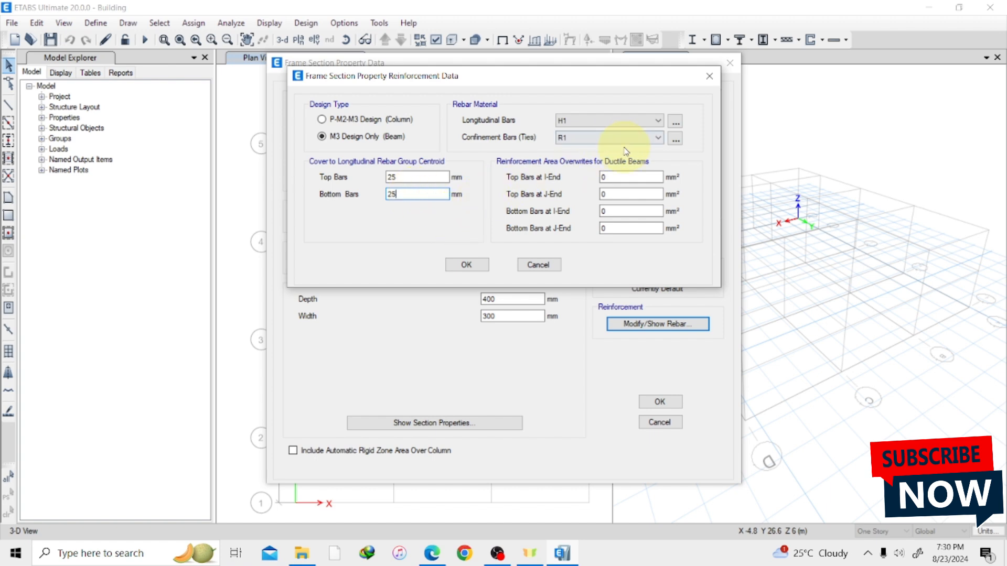
# Accept B1's reinforcement data with 25 mm cover to the top and bottom bars and save the section.
pyautogui.click(485, 266)
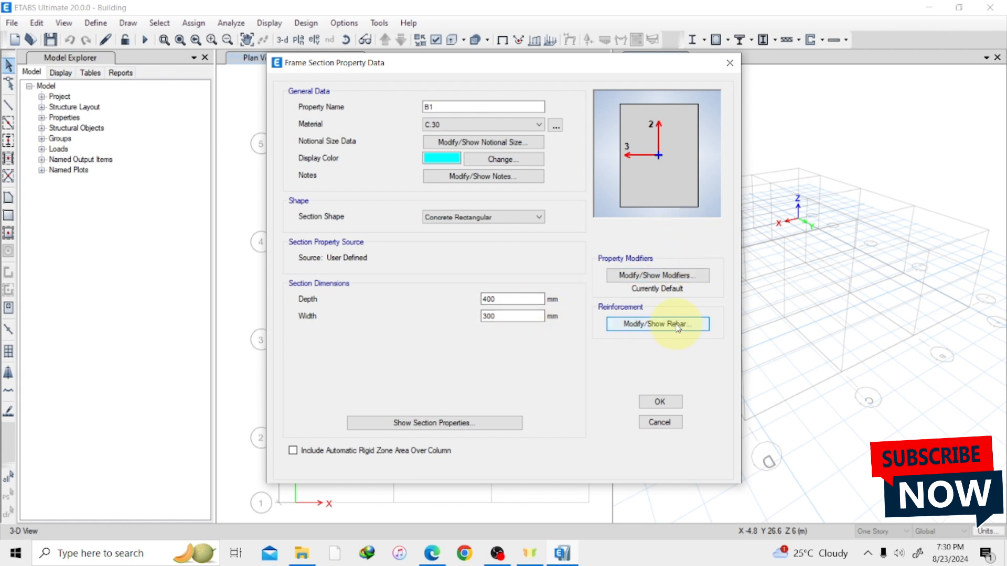
pyautogui.click(639, 324)
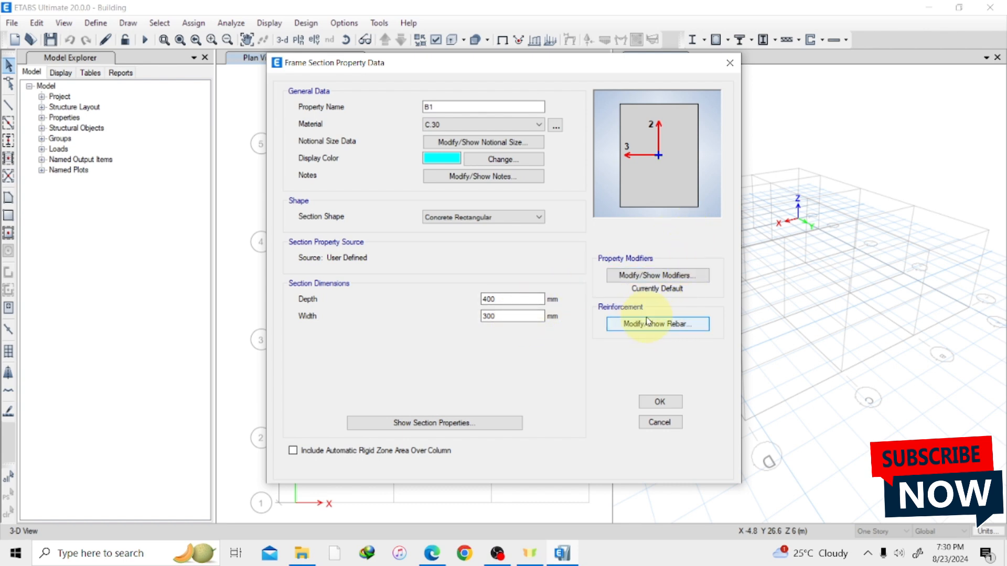
pyautogui.click(659, 403)
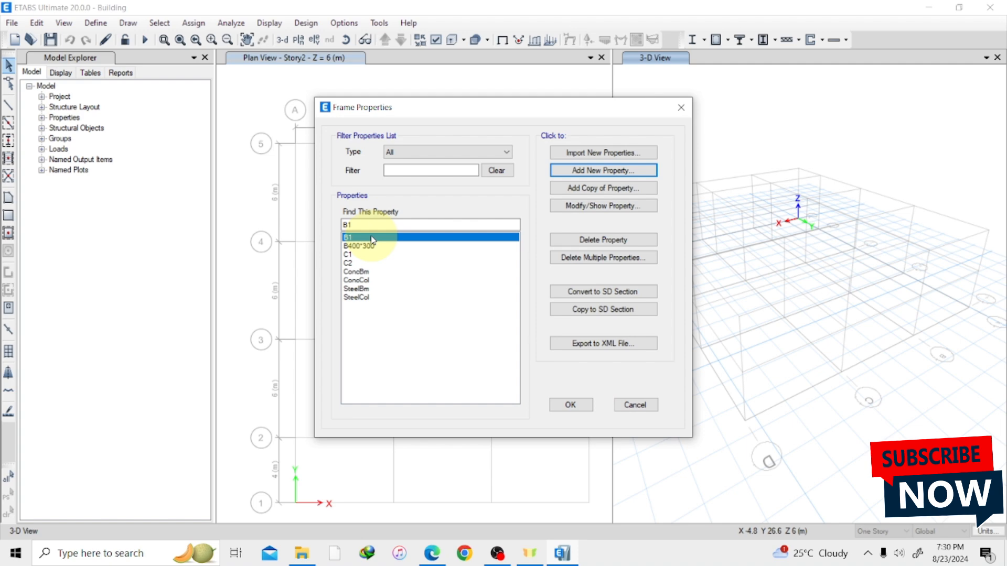
# Start a new rectangular concrete frame section, check the column sizes in the PDF drawing in Edge, and return to ETABS.
pyautogui.click(593, 175)
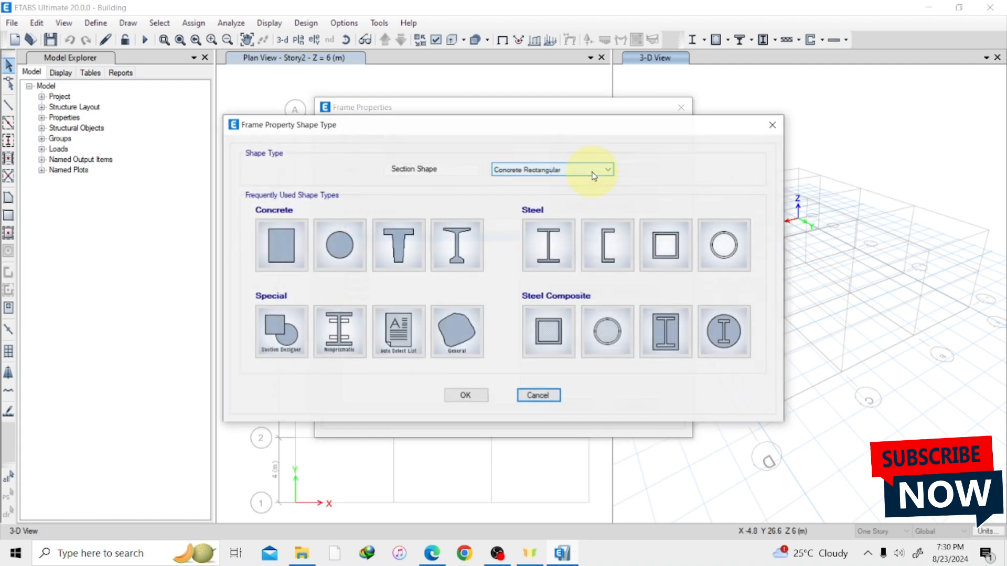
pyautogui.click(290, 247)
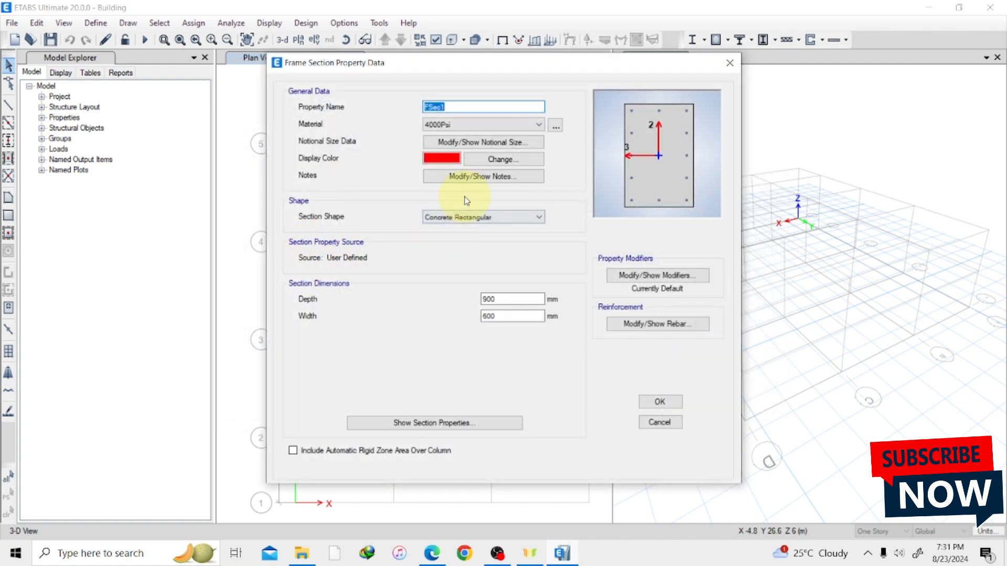
pyautogui.click(432, 553)
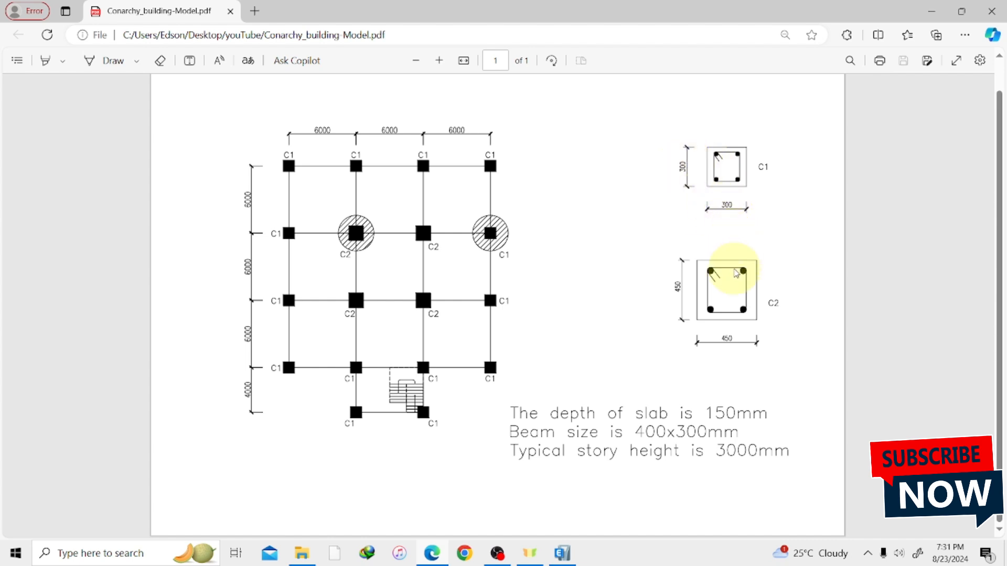
pyautogui.click(562, 553)
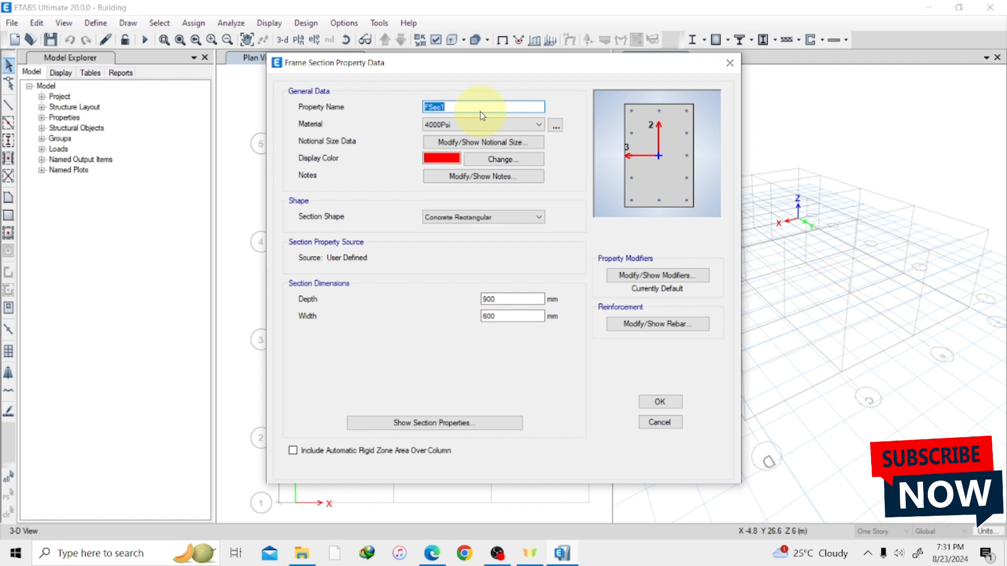
# Name the new section C1 and assign it the C.30 material.
pyautogui.write('C1')
pyautogui.click(514, 127)
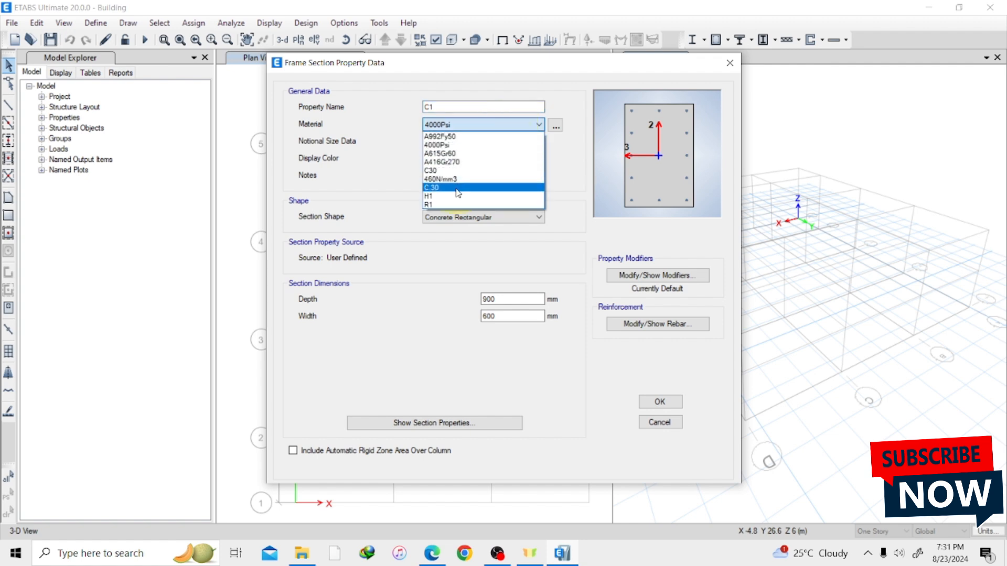
pyautogui.click(458, 188)
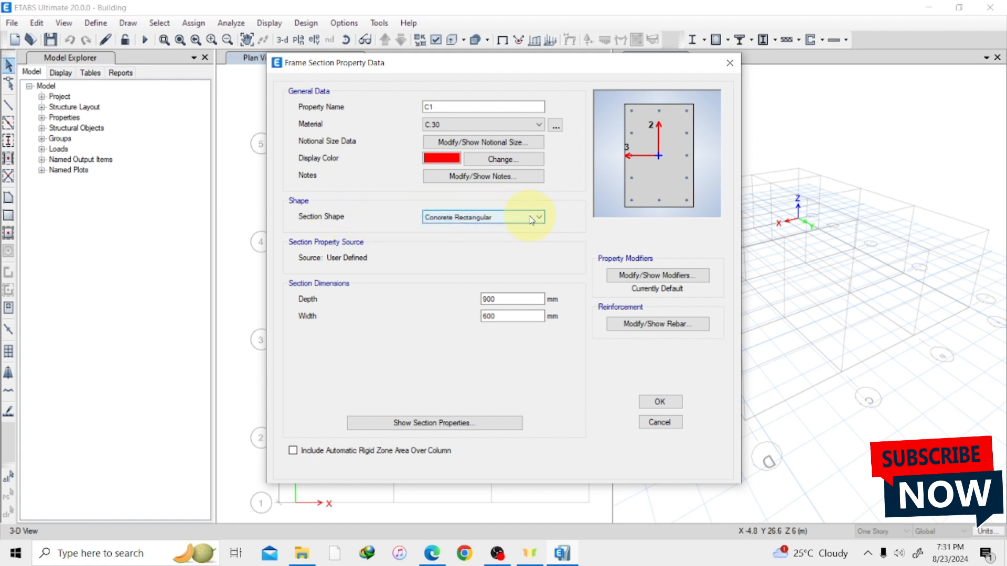
# Set the C1 section's depth and width to 300 mm each.
pyautogui.click(514, 295)
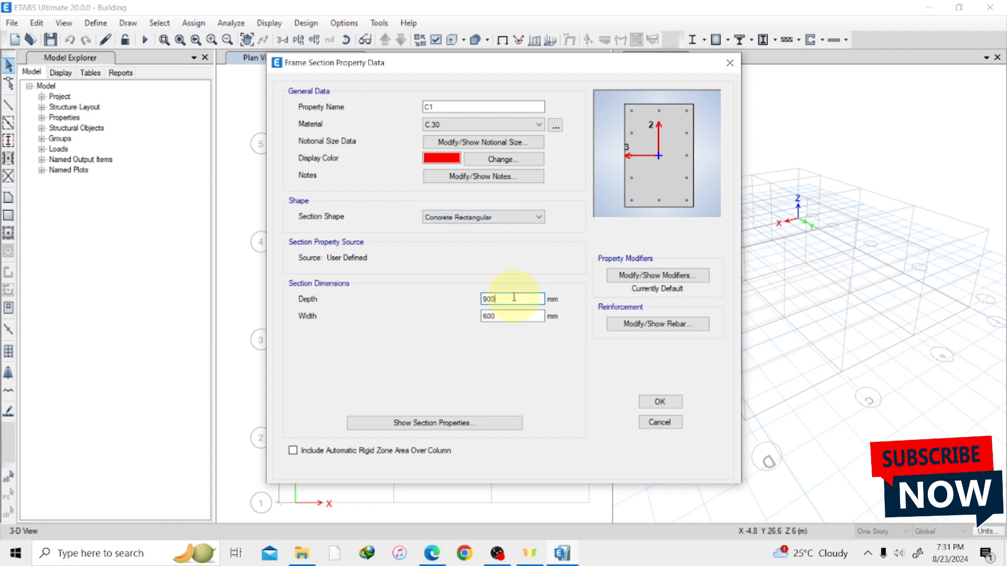
pyautogui.press('BackSpace')
pyautogui.press('BackSpace')
pyautogui.press('BackSpace')
pyautogui.write('300')
pyautogui.press('Return')
pyautogui.click(510, 317)
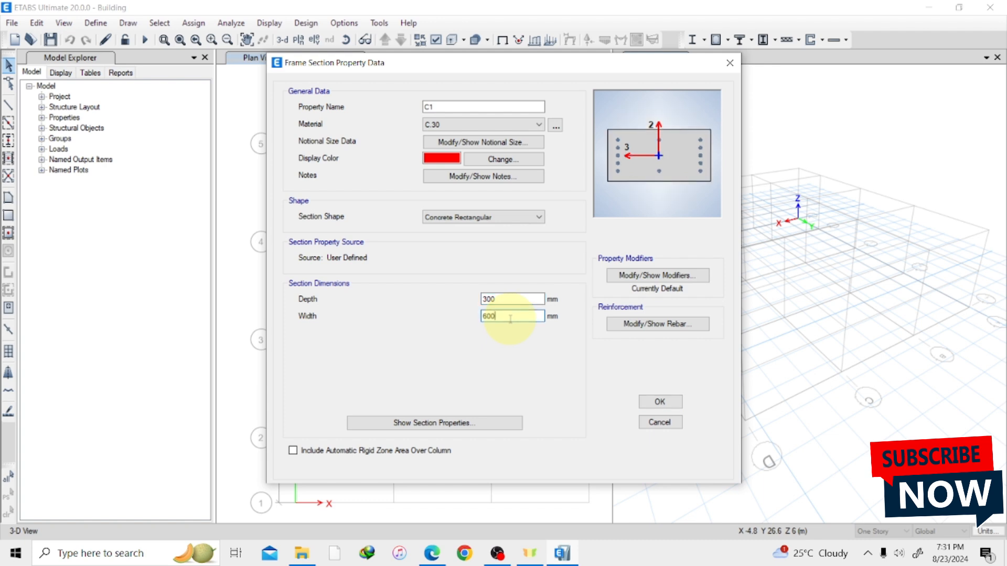
pyautogui.press('BackSpace')
pyautogui.press('BackSpace')
pyautogui.press('BackSpace')
pyautogui.write('300')
pyautogui.press('Tab')
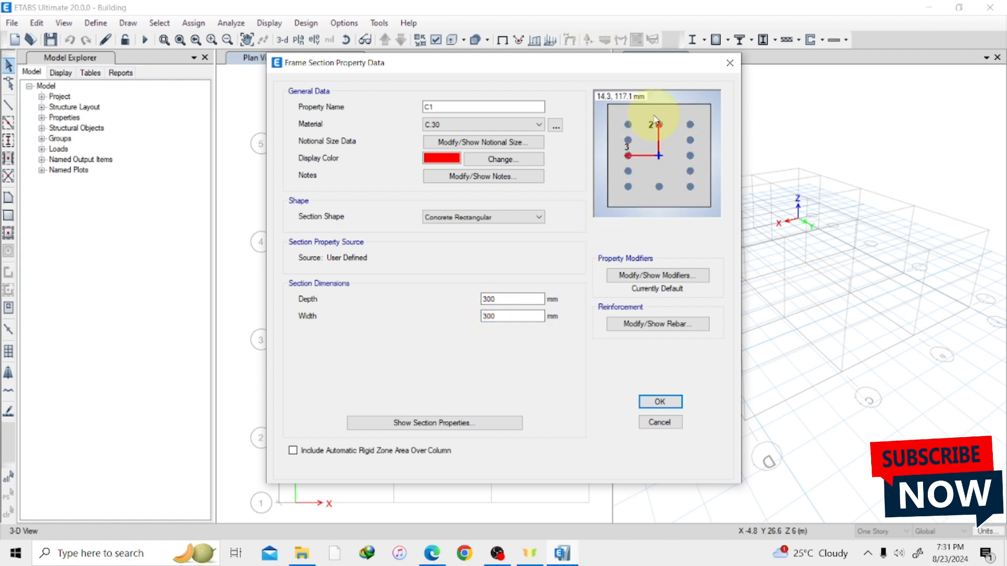
# Set C1's rebar materials to H1 for the longitudinal bars and R1 for the confinement ties.
pyautogui.click(653, 325)
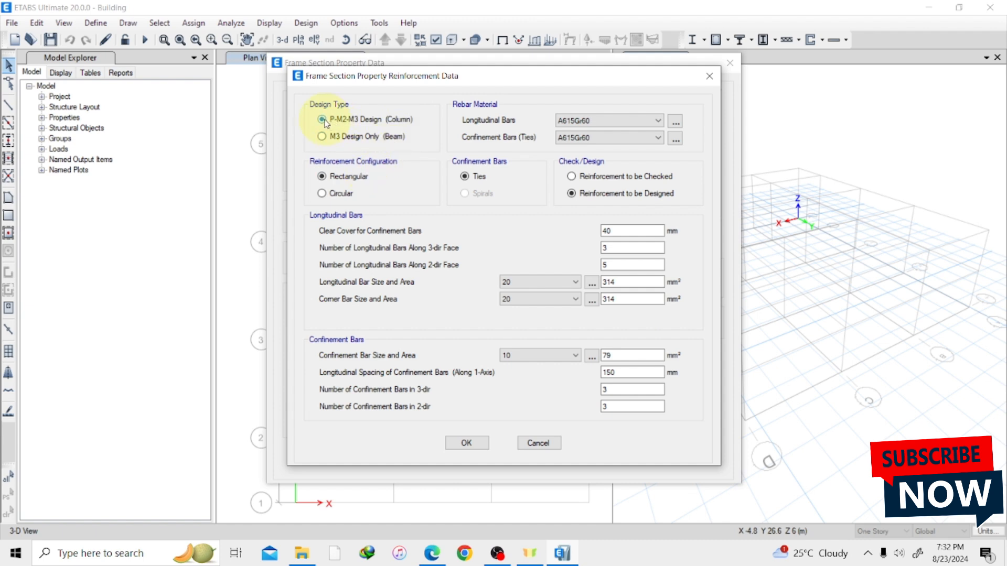
pyautogui.click(588, 121)
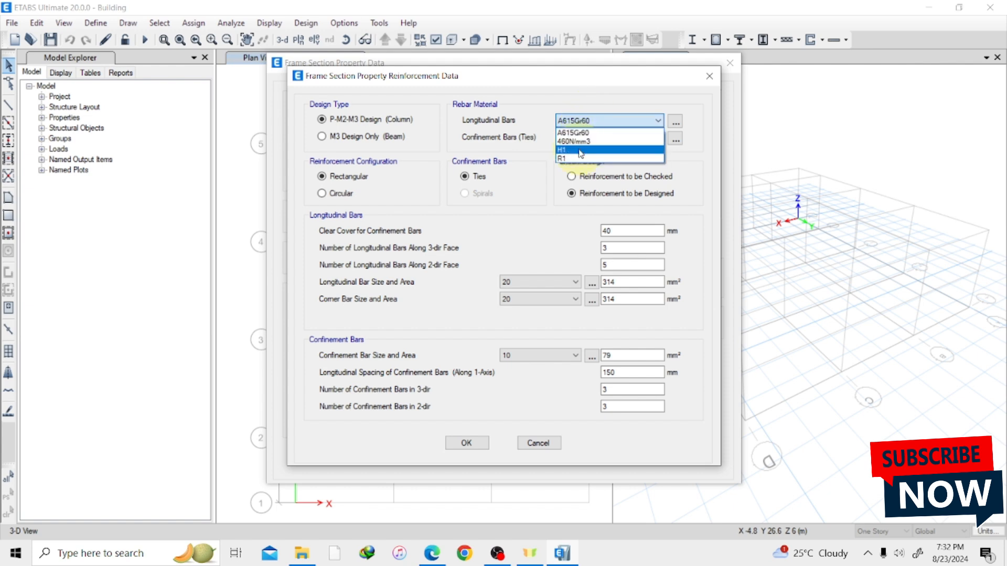
pyautogui.click(580, 151)
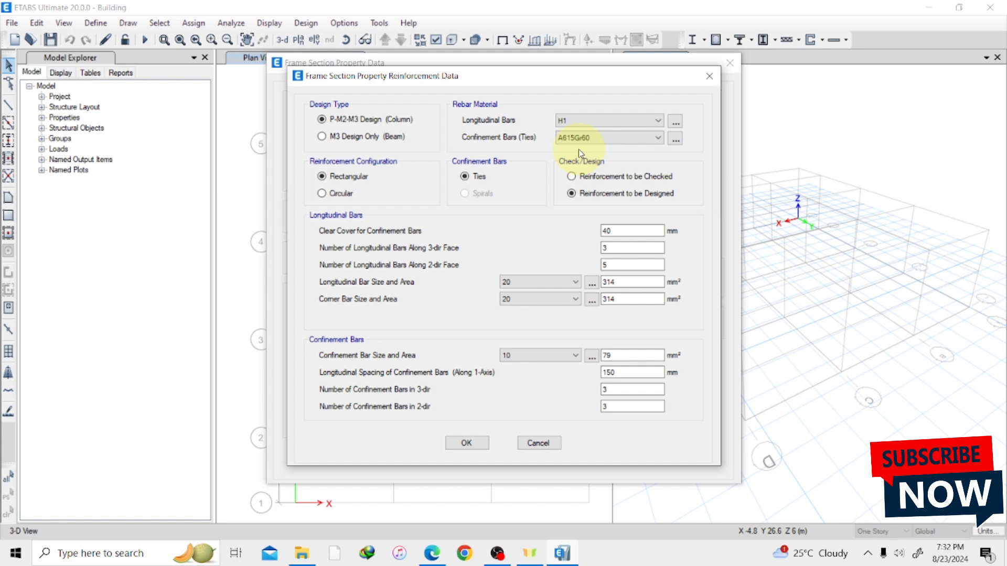
pyautogui.click(584, 139)
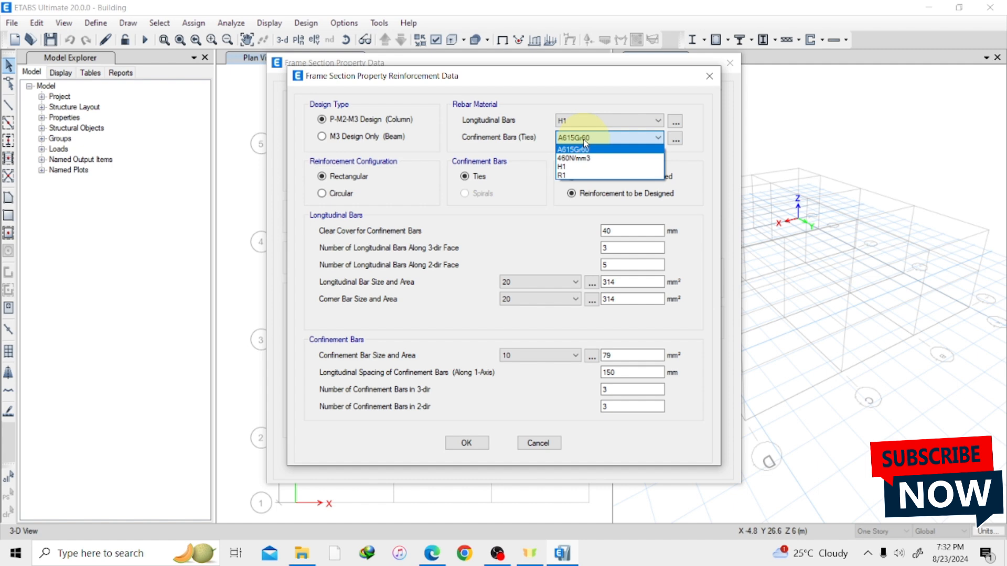
pyautogui.click(608, 176)
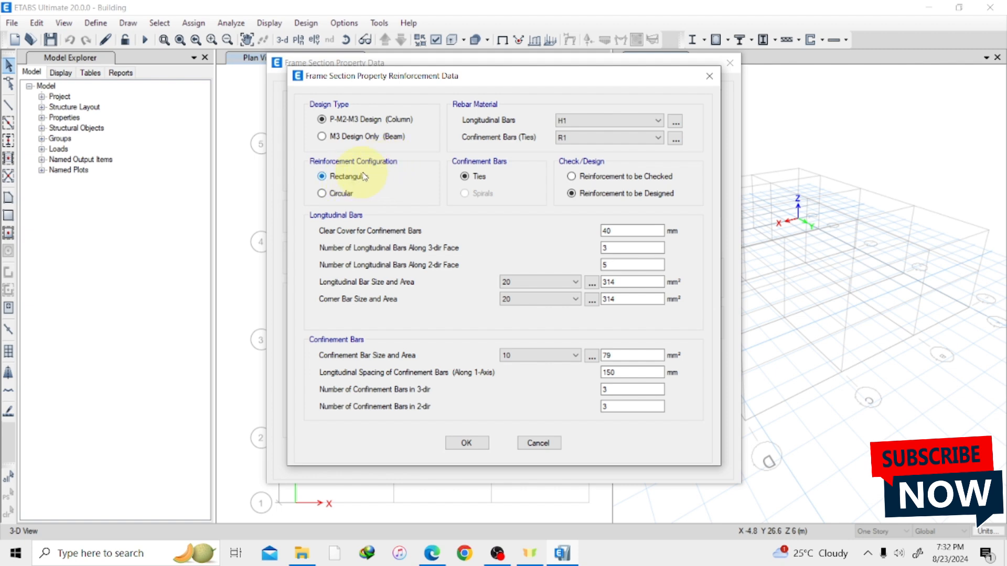
# Try the circular reinforcement configuration and the reinforcement-to-be-checked option, restoring the rectangular and to-be-designed options.
pyautogui.click(332, 195)
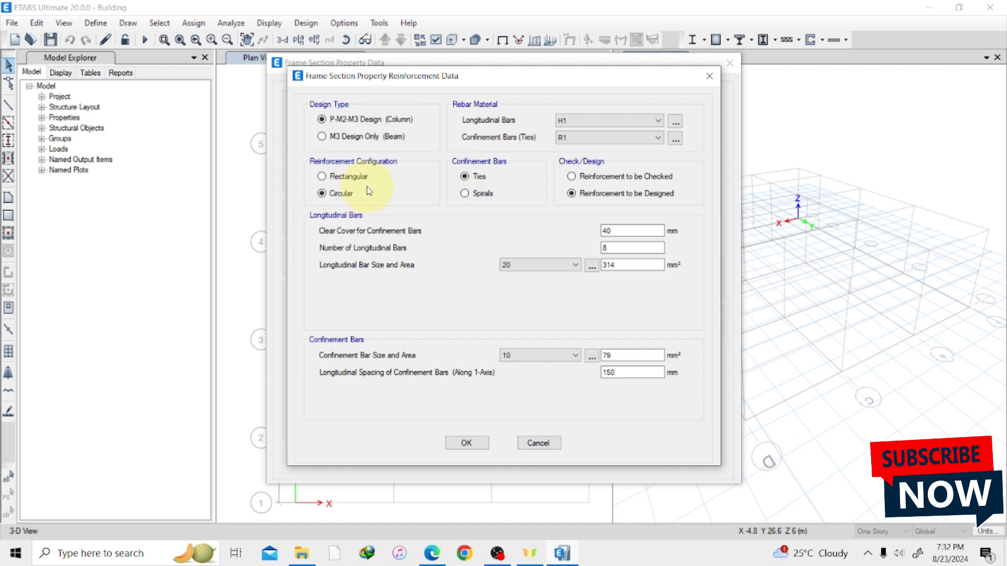
pyautogui.click(333, 179)
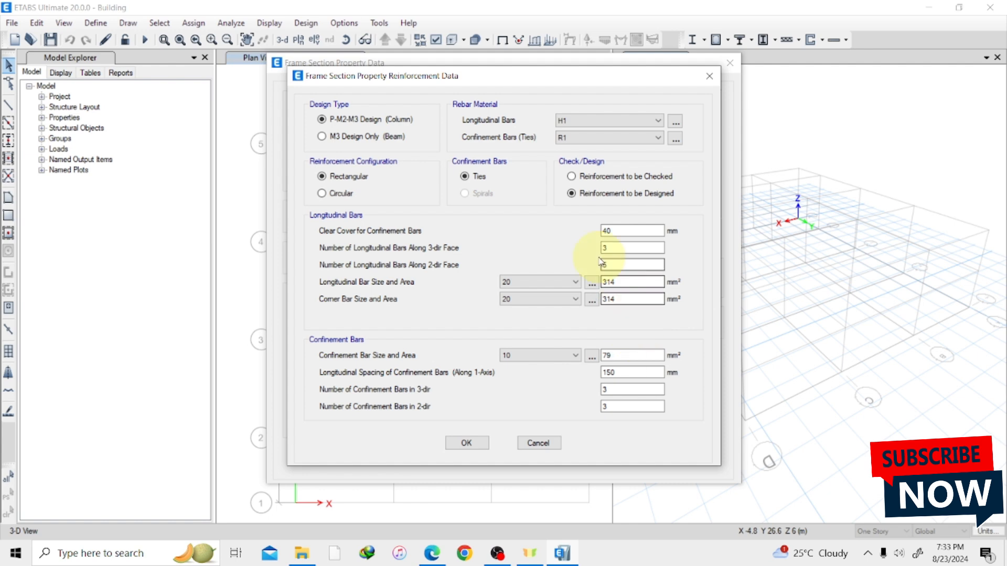
pyautogui.click(576, 178)
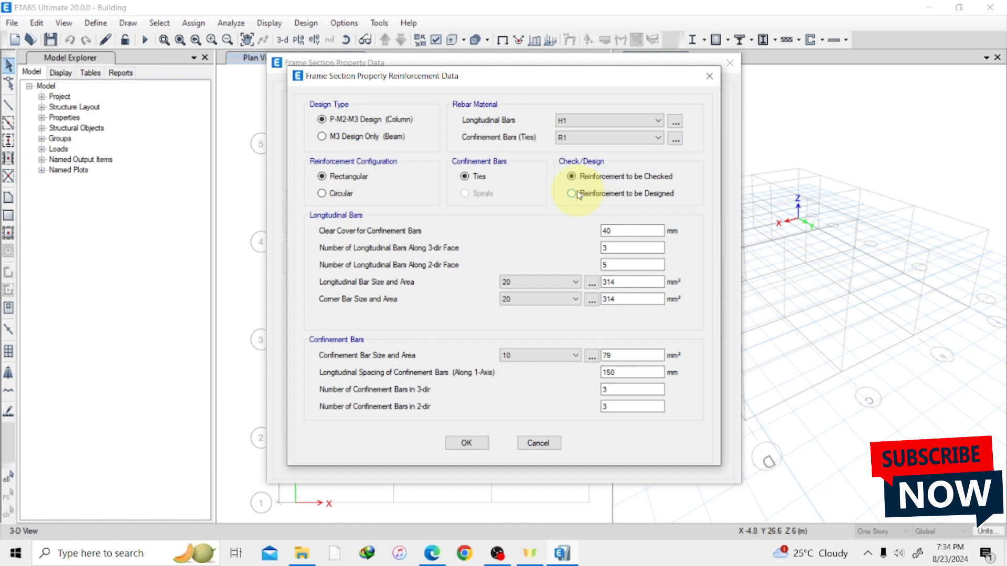
pyautogui.click(573, 193)
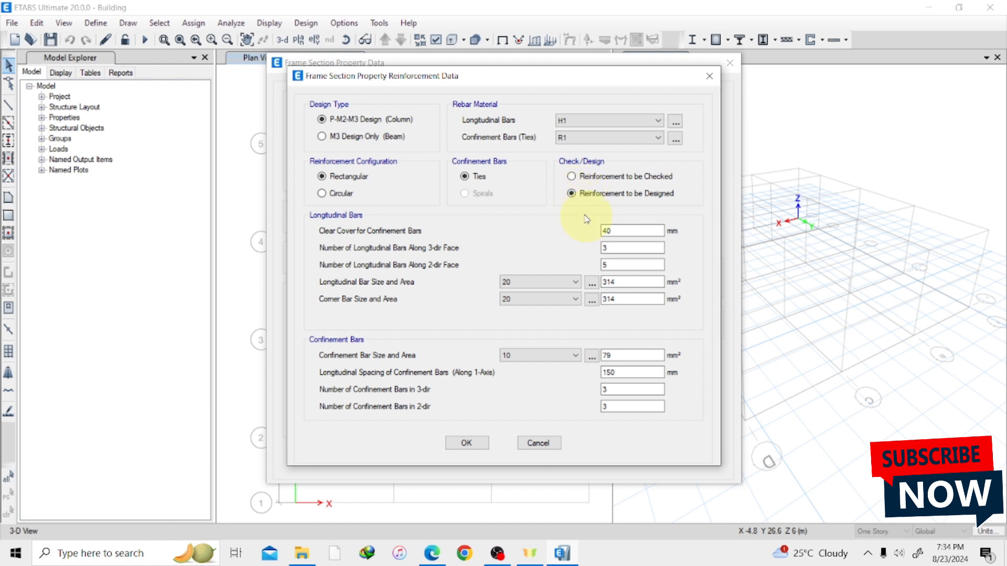
# Set the clear cover for C1's confinement bars to 25 mm.
pyautogui.click(626, 232)
pyautogui.press('BackSpace')
pyautogui.press('BackSpace')
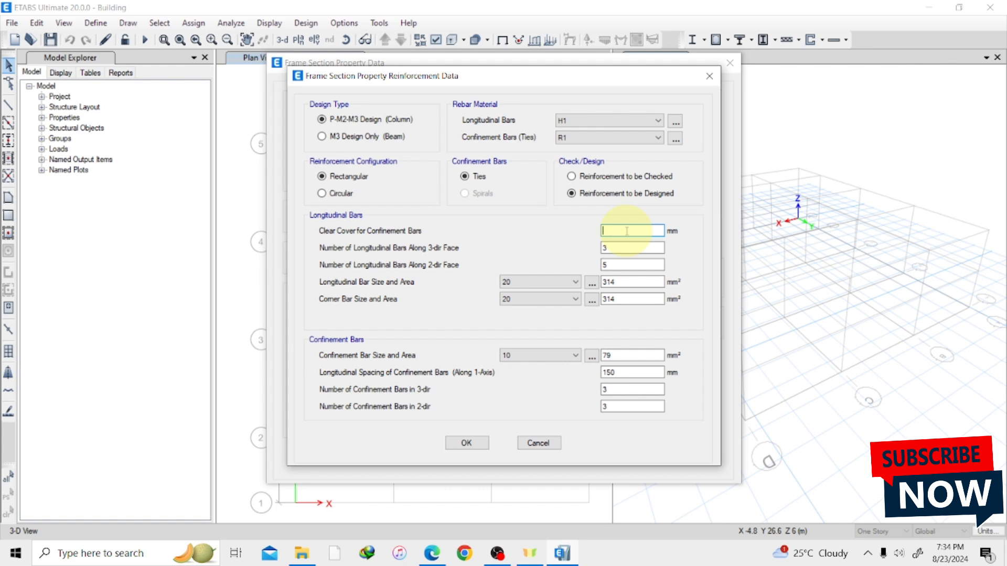
pyautogui.write('25')
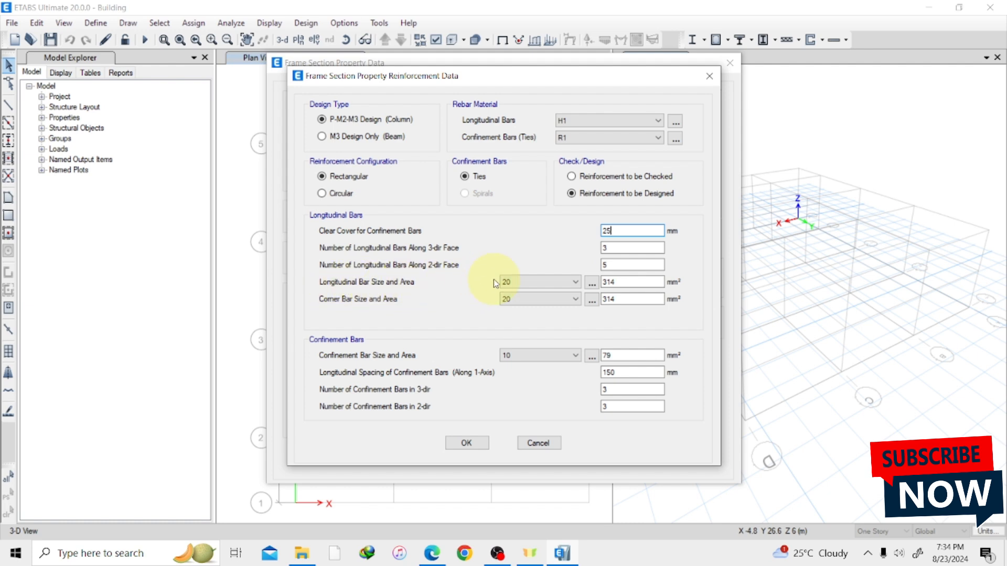
# Set C1's longitudinal and corner bar sizes to 16 and the confinement bar size to 10.
pyautogui.click(570, 283)
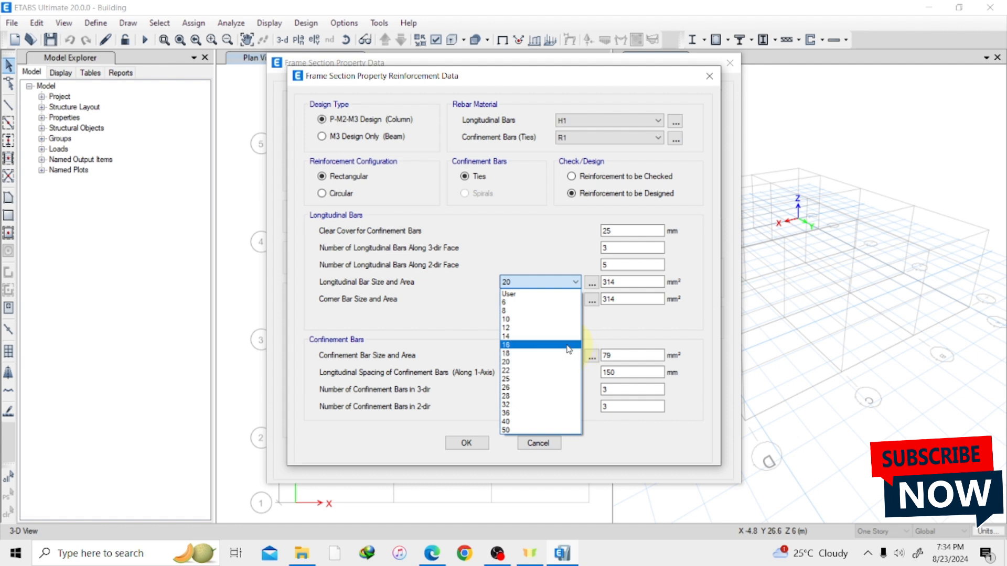
pyautogui.click(569, 345)
pyautogui.click(572, 299)
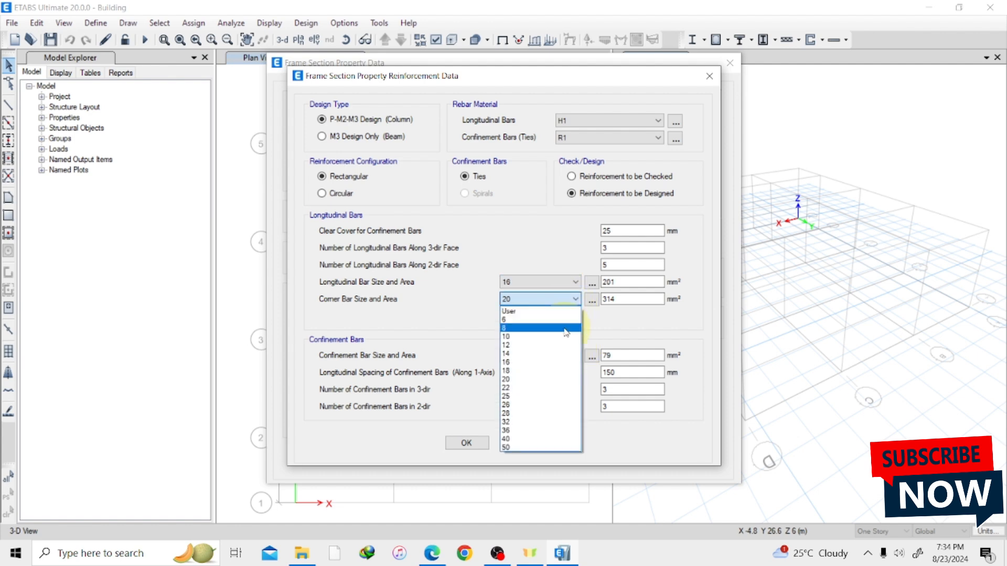
pyautogui.click(539, 362)
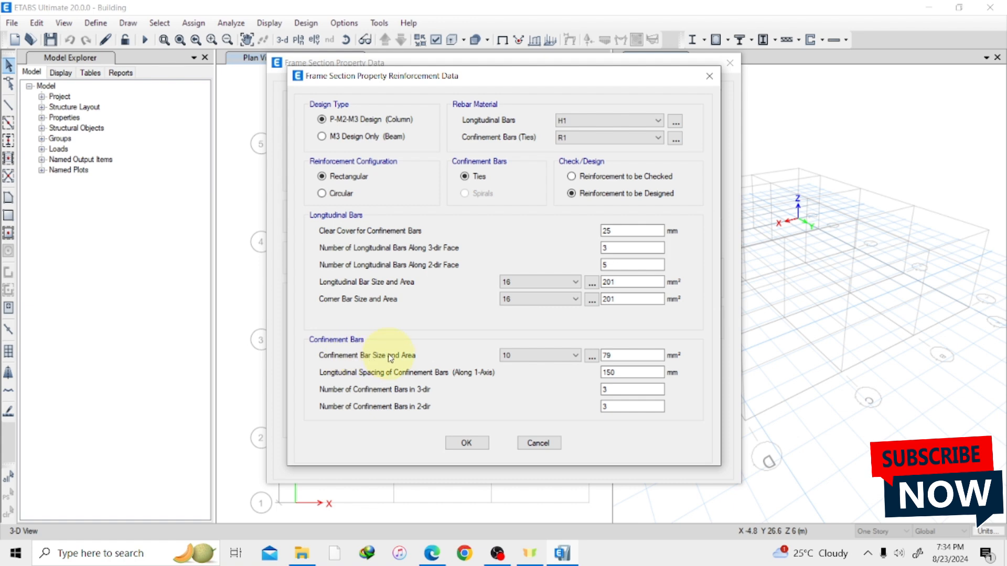
pyautogui.click(536, 356)
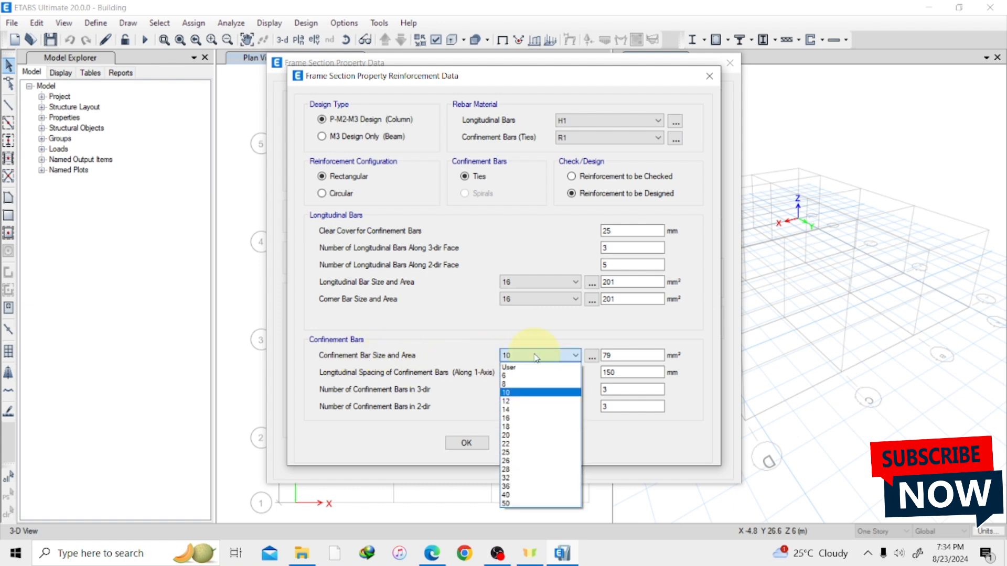
pyautogui.click(535, 393)
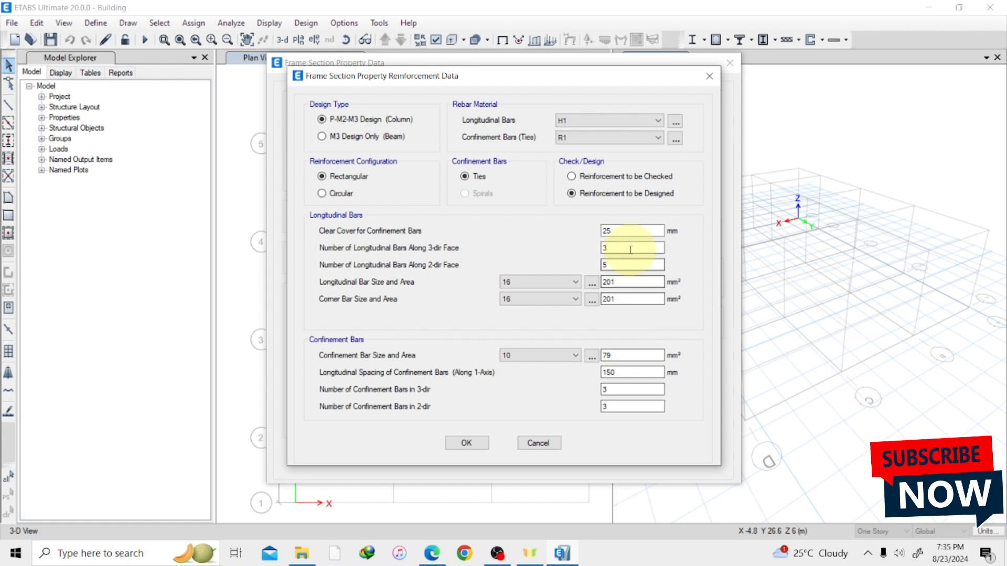
# Accept C1's reinforcement data and save the column section.
pyautogui.click(468, 444)
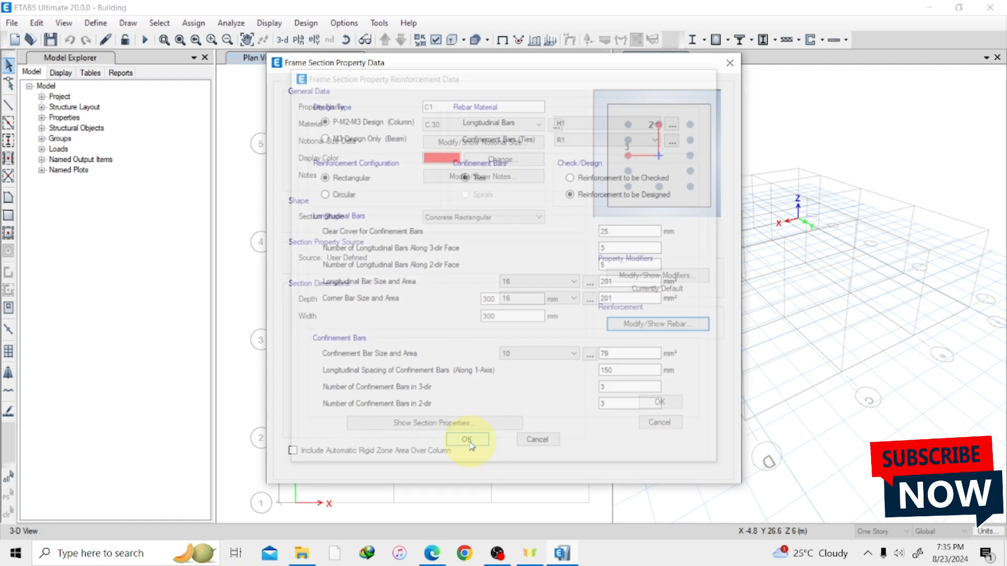
pyautogui.click(659, 402)
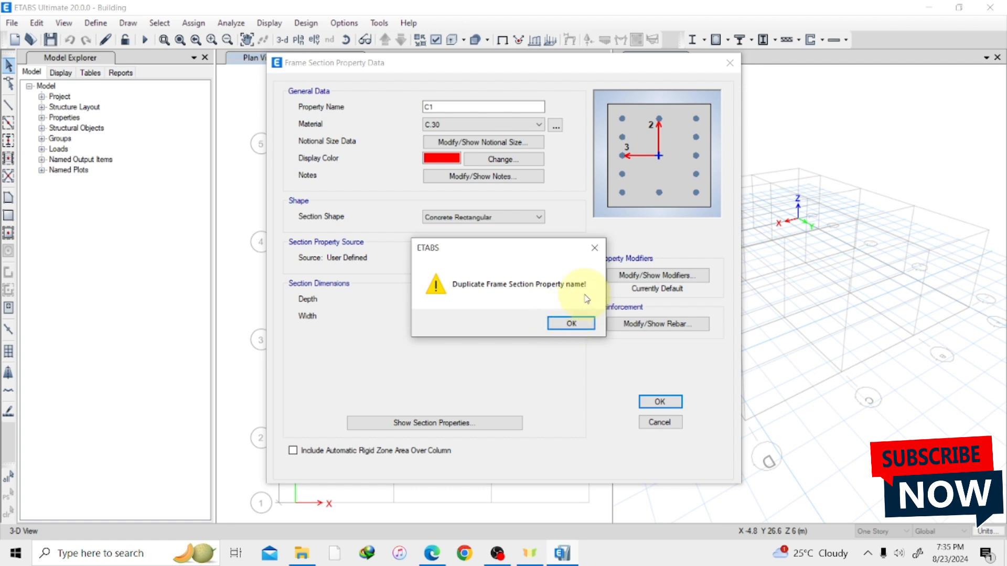
pyautogui.click(593, 250)
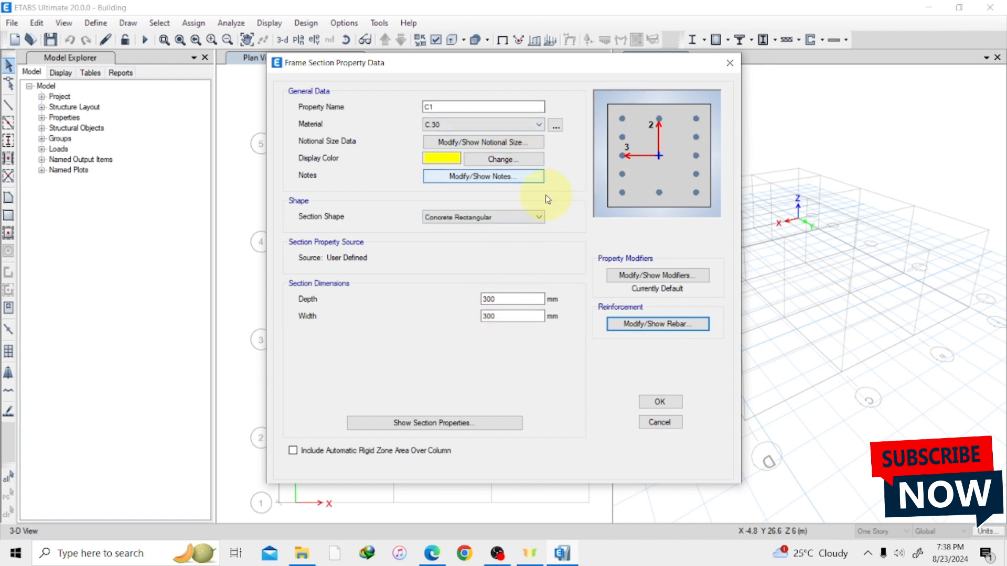
pyautogui.click(659, 402)
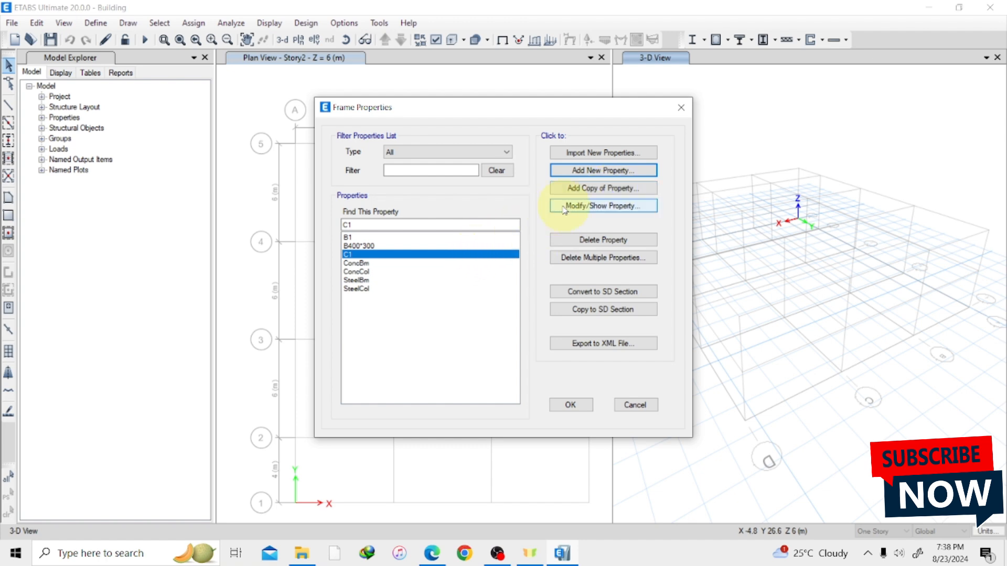
# Add a copy of the C1 section property and name it C2.
pyautogui.click(593, 191)
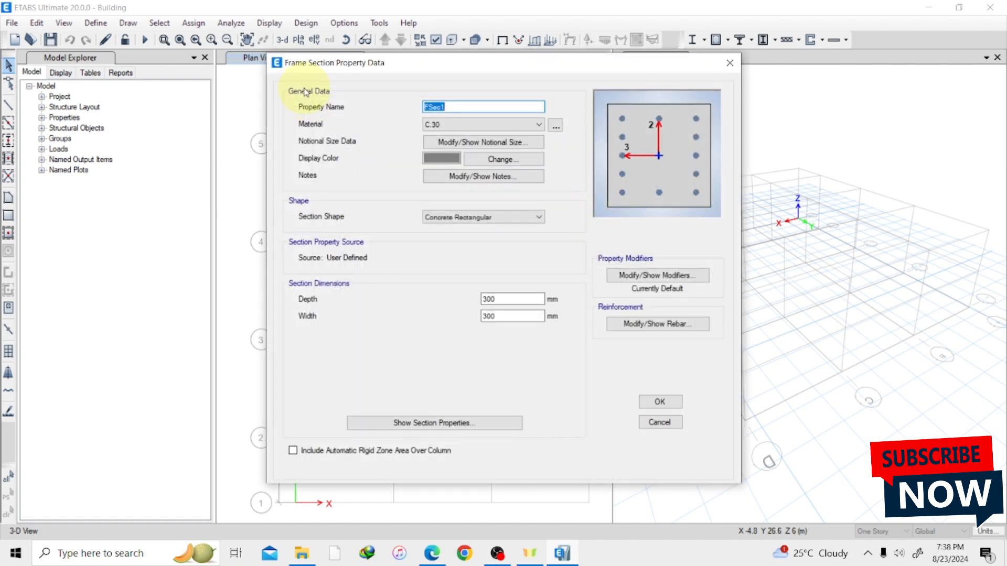
pyautogui.click(454, 109)
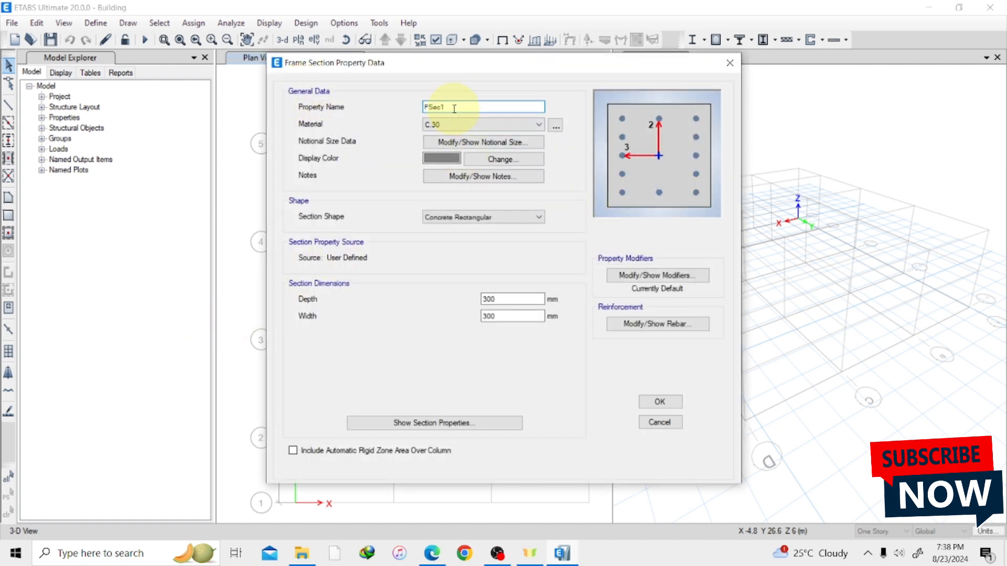
pyautogui.press('BackSpace')
pyautogui.press('BackSpace')
pyautogui.press('BackSpace')
pyautogui.press('BackSpace')
pyautogui.press('BackSpace')
pyautogui.write('C2')
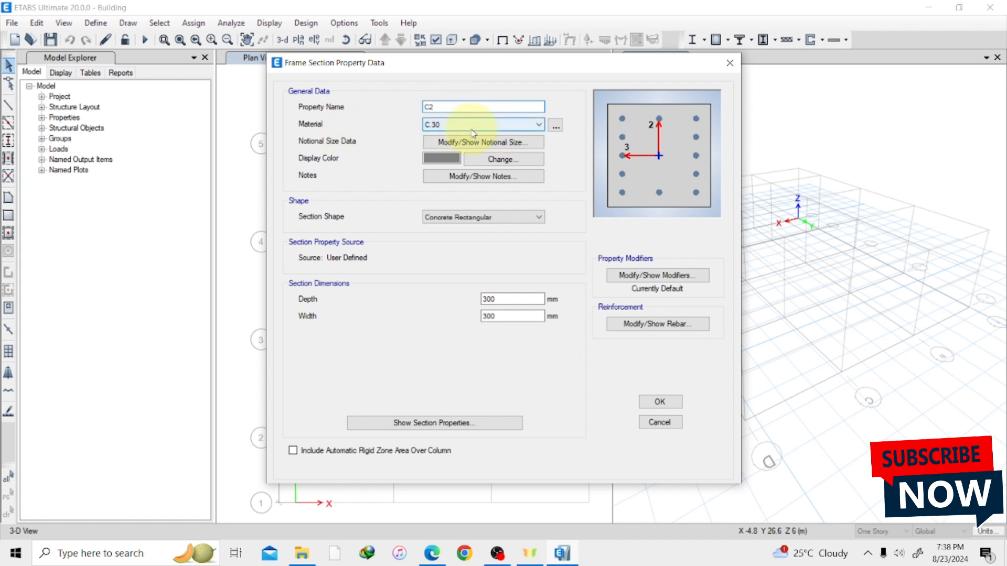
# Set the C2 column section's depth and width to 450 mm each.
pyautogui.click(506, 301)
pyautogui.press('BackSpace')
pyautogui.press('BackSpace')
pyautogui.press('BackSpace')
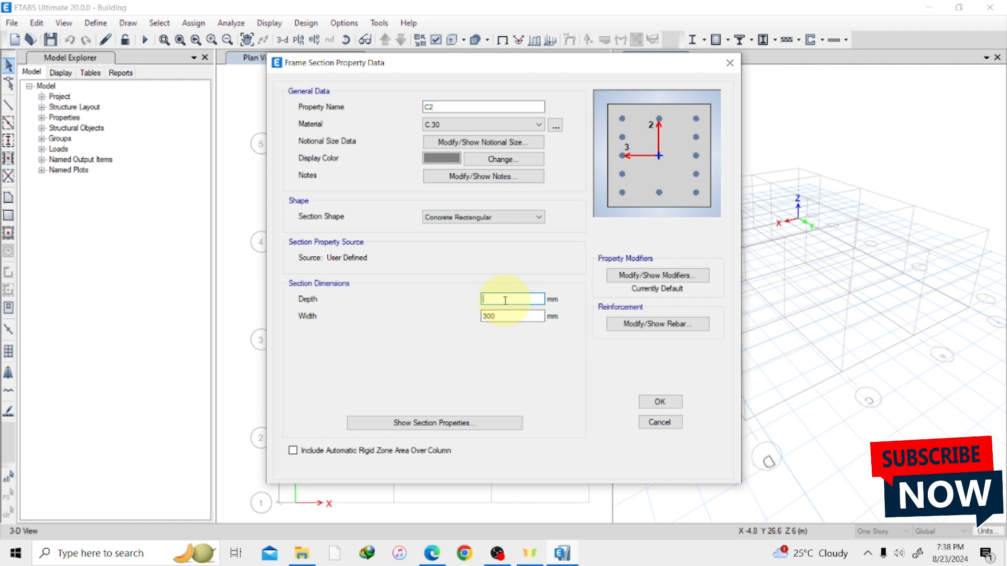
pyautogui.write('450')
pyautogui.click(500, 317)
pyautogui.press('BackSpace')
pyautogui.press('BackSpace')
pyautogui.press('BackSpace')
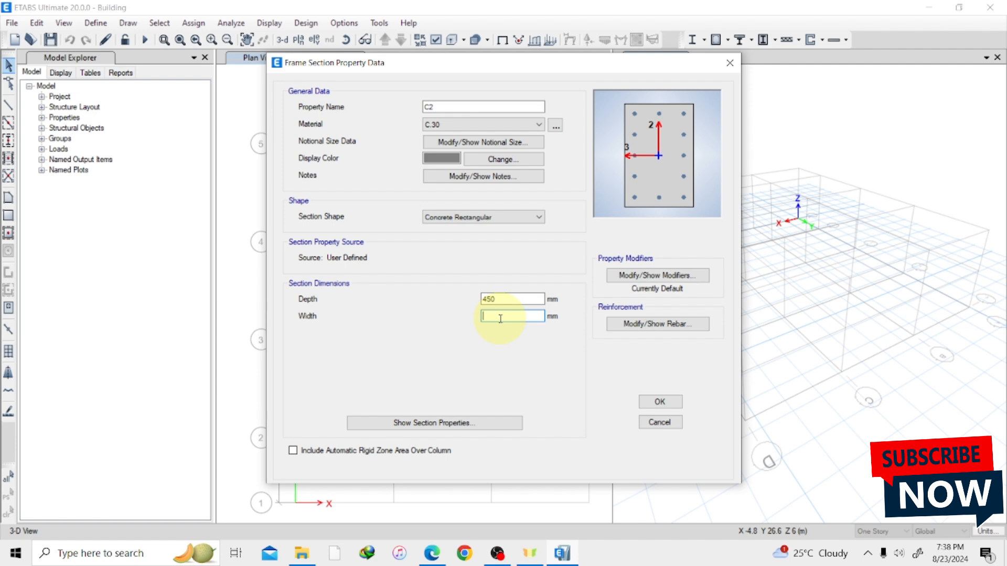
pyautogui.write('450')
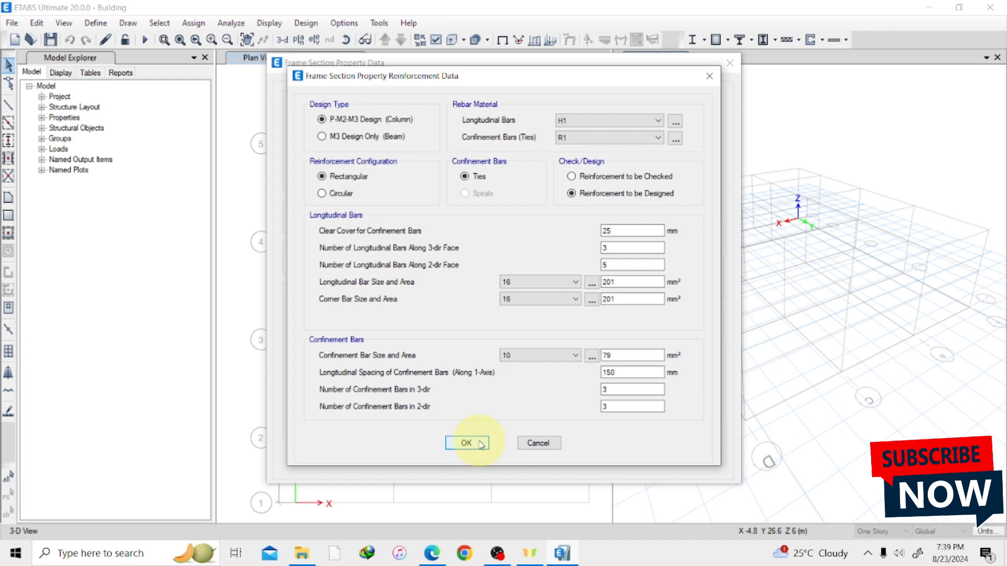
# Accept C2's reinforcement data and save the column section, closing the frame properties list.
pyautogui.click(466, 443)
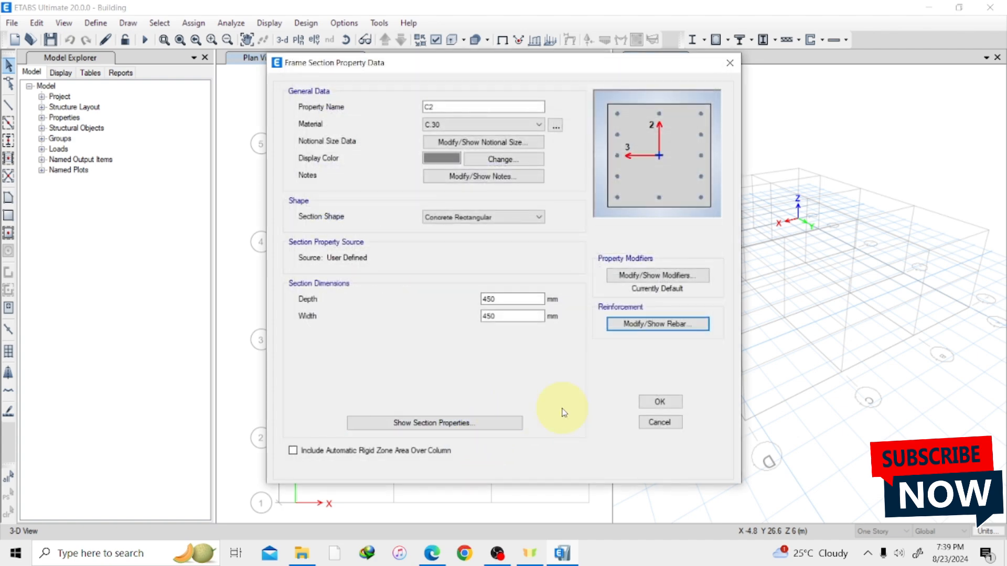
pyautogui.click(659, 402)
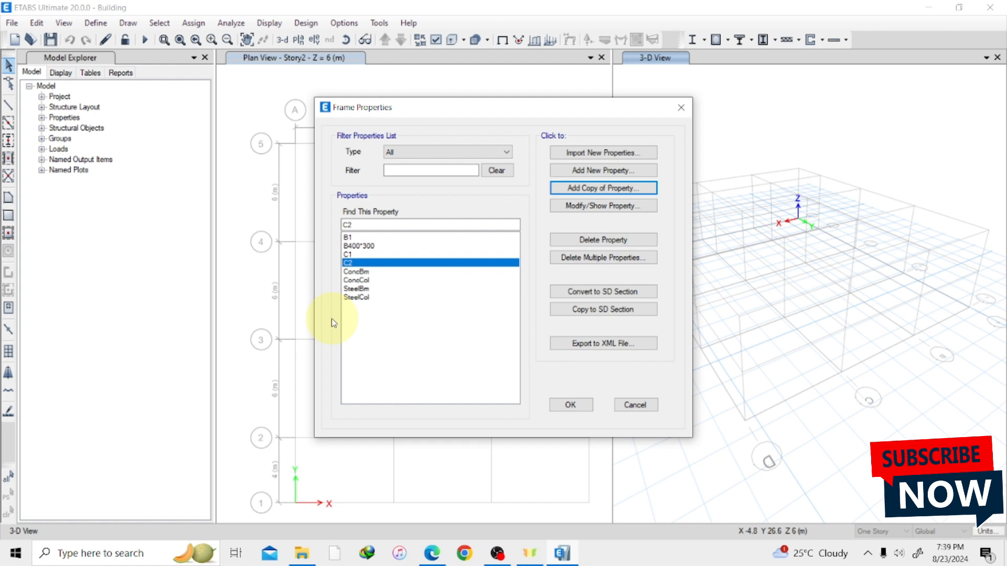
pyautogui.click(586, 405)
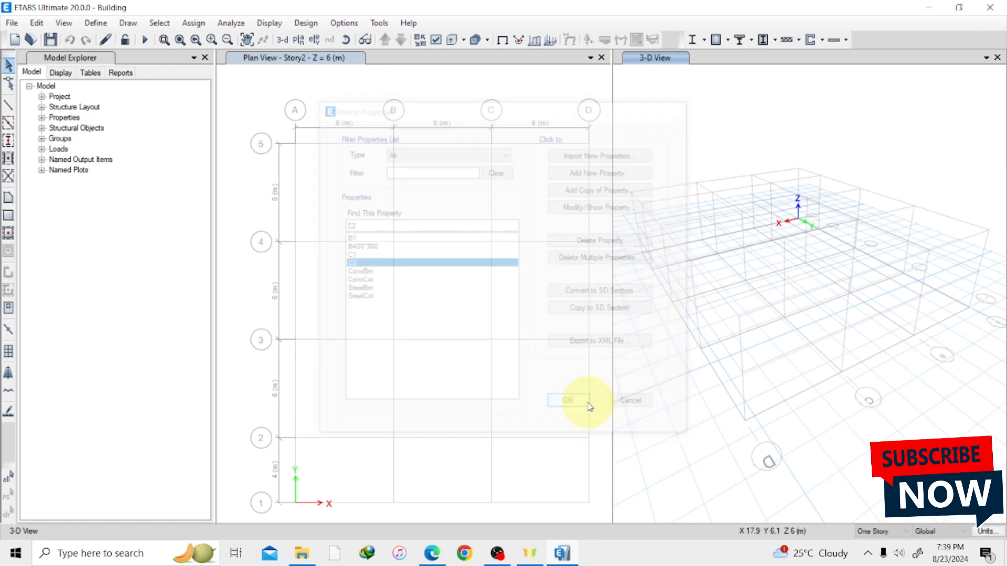
# Add a new slab section property and enter 200mm as its name.
pyautogui.click(95, 24)
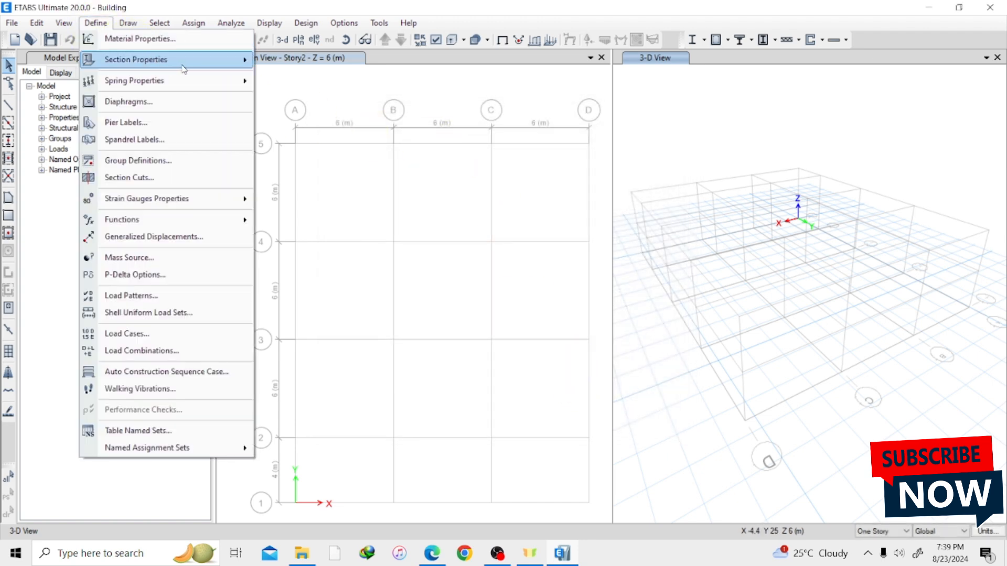
pyautogui.moveTo(191, 66)
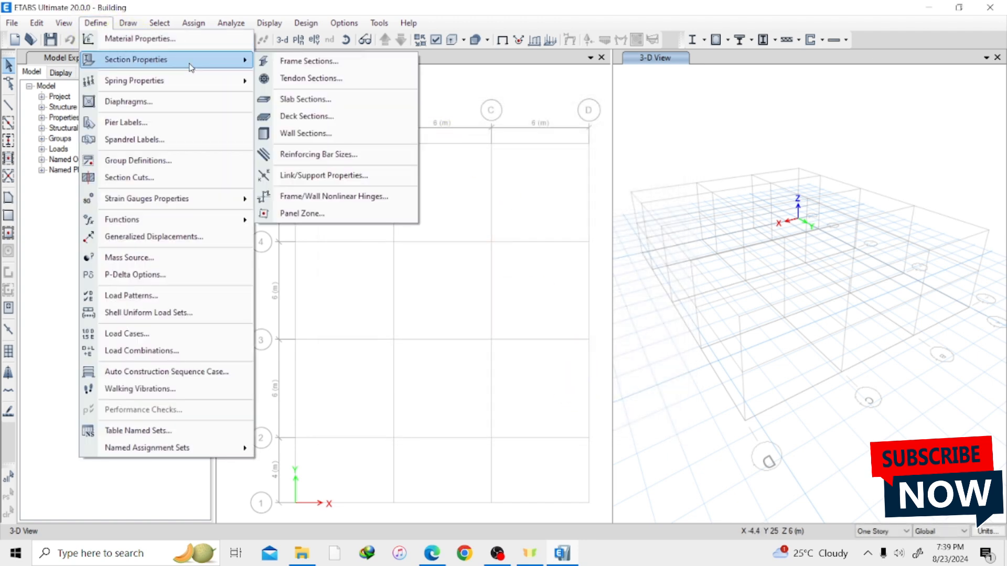
pyautogui.click(322, 100)
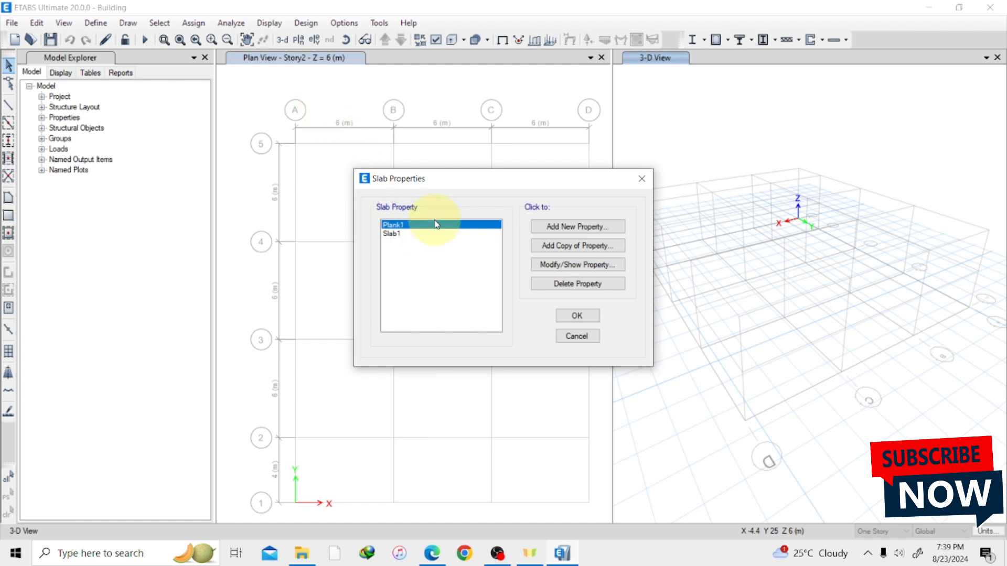
pyautogui.click(592, 228)
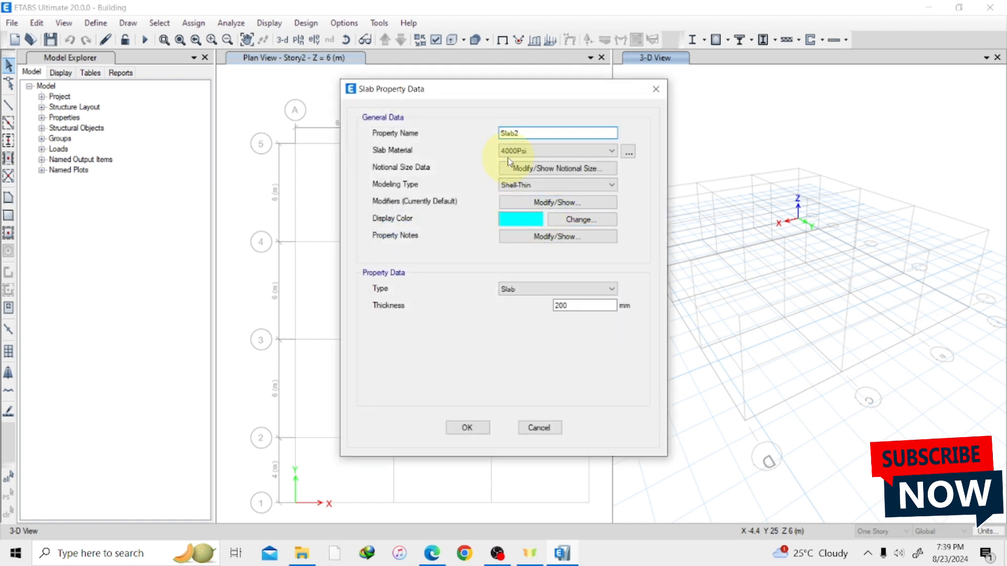
pyautogui.click(543, 131)
pyautogui.press('BackSpace')
pyautogui.press('BackSpace')
pyautogui.press('BackSpace')
pyautogui.press('BackSpace')
pyautogui.press('BackSpace')
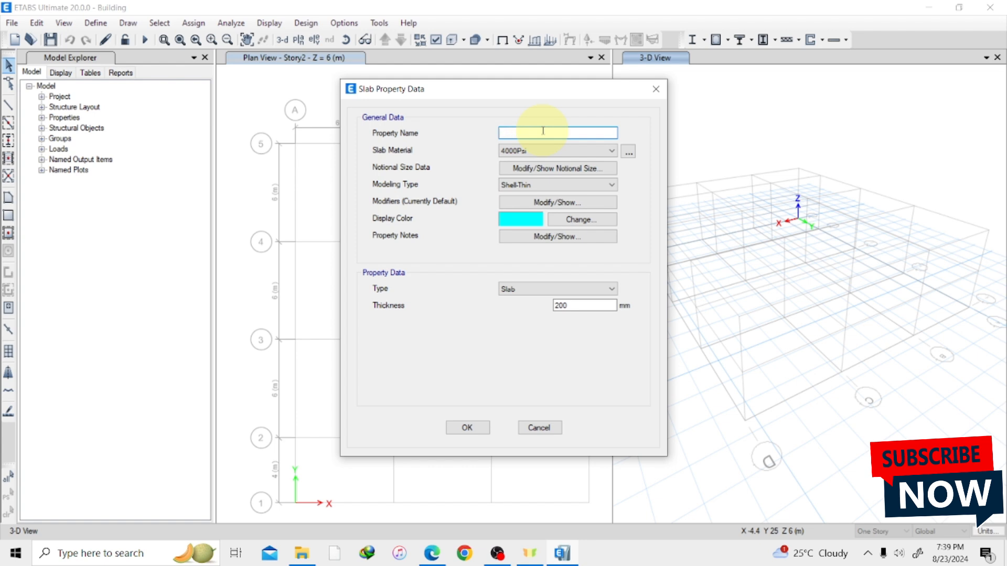
pyautogui.write('200')
pyautogui.write('mm')
# Rename the new slab property as 180mm Slab and set its material to C.30.
pyautogui.click(511, 133)
pyautogui.press('BackSpace')
pyautogui.press('BackSpace')
pyautogui.press('BackSpace')
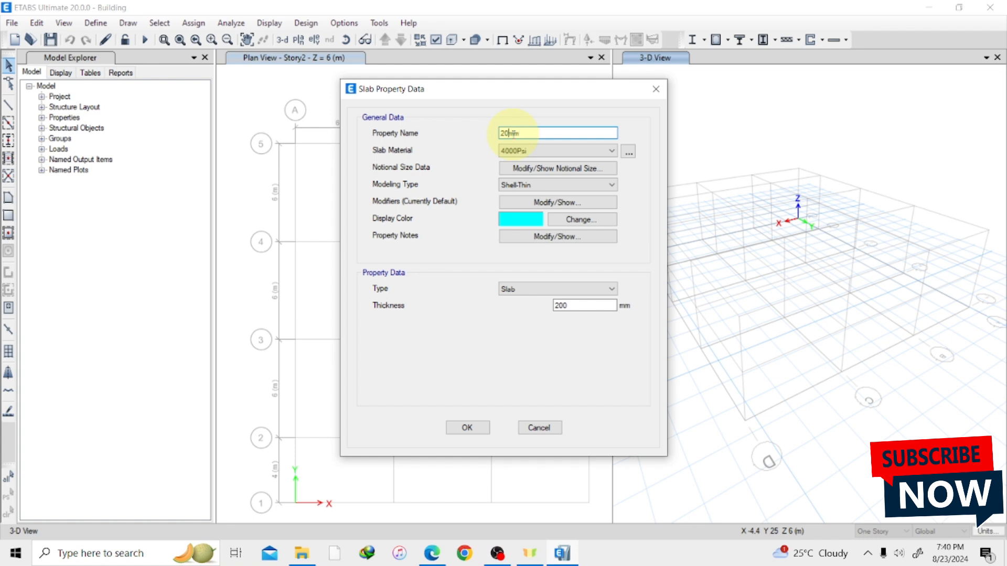
pyautogui.write('180')
pyautogui.click(535, 134)
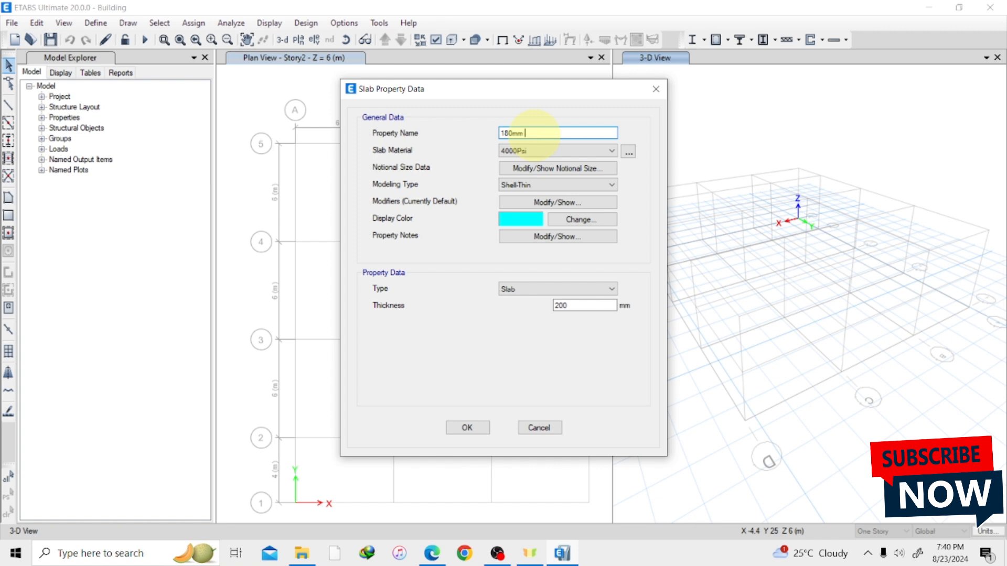
pyautogui.write('Slab')
pyautogui.click(529, 151)
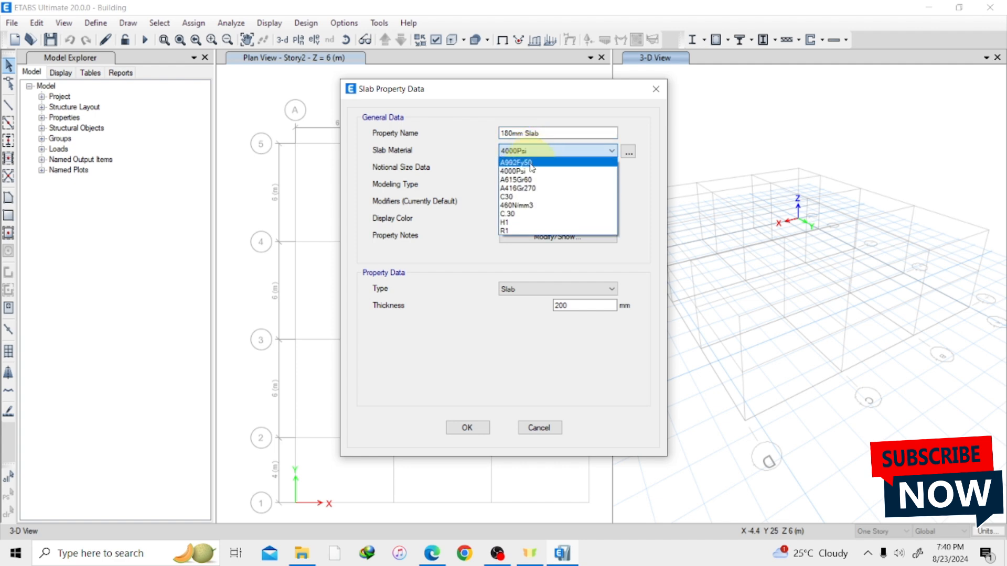
pyautogui.click(532, 214)
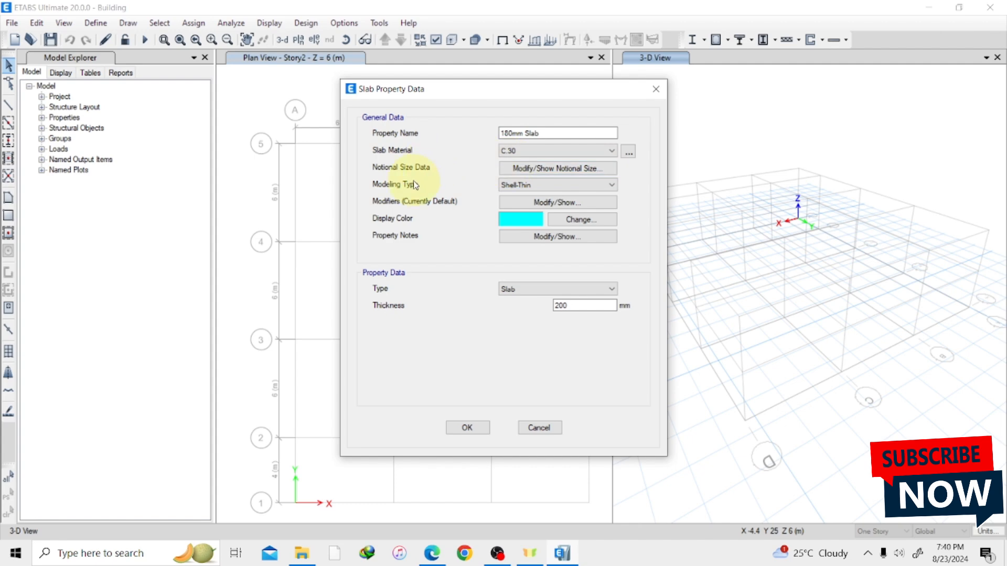
# Review the slab modeling type options and choose Shell-Thin.
pyautogui.click(587, 185)
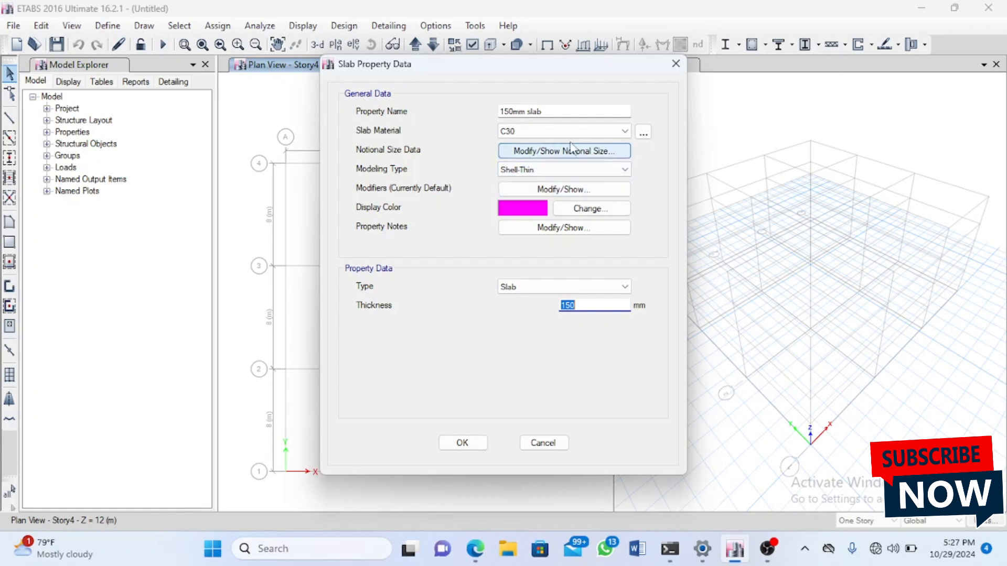
pyautogui.click(581, 171)
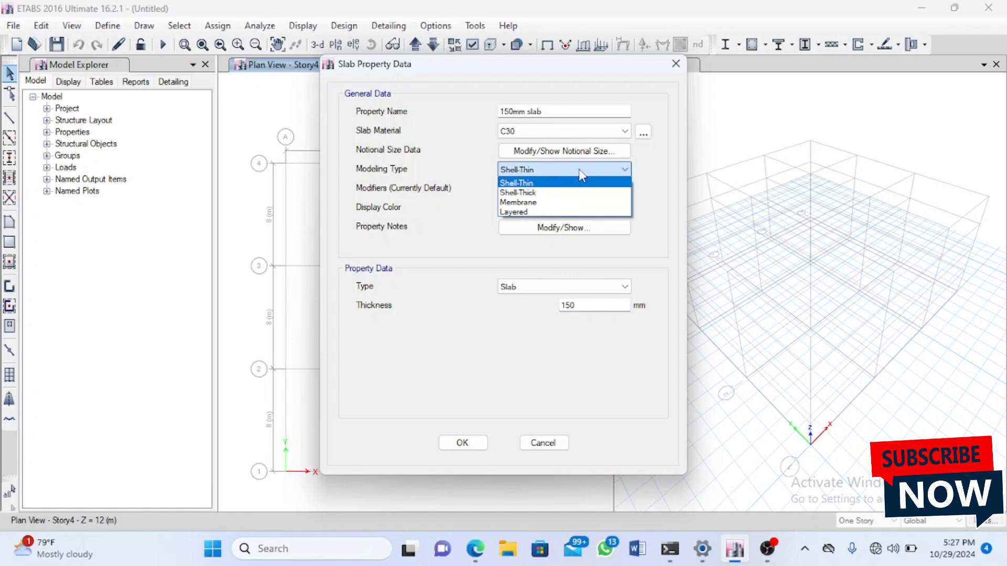
pyautogui.click(581, 172)
pyautogui.click(570, 213)
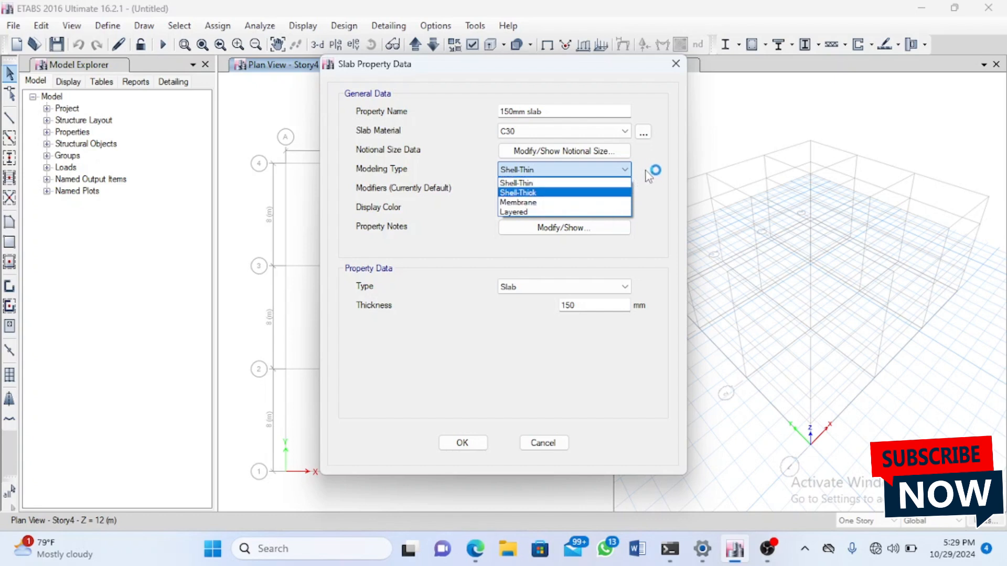
pyautogui.click(579, 183)
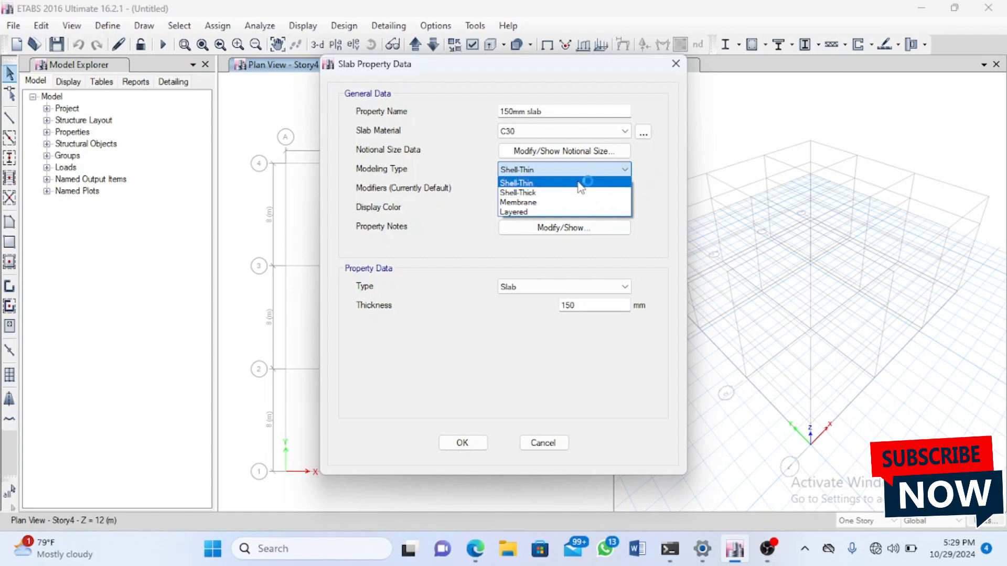
pyautogui.click(578, 182)
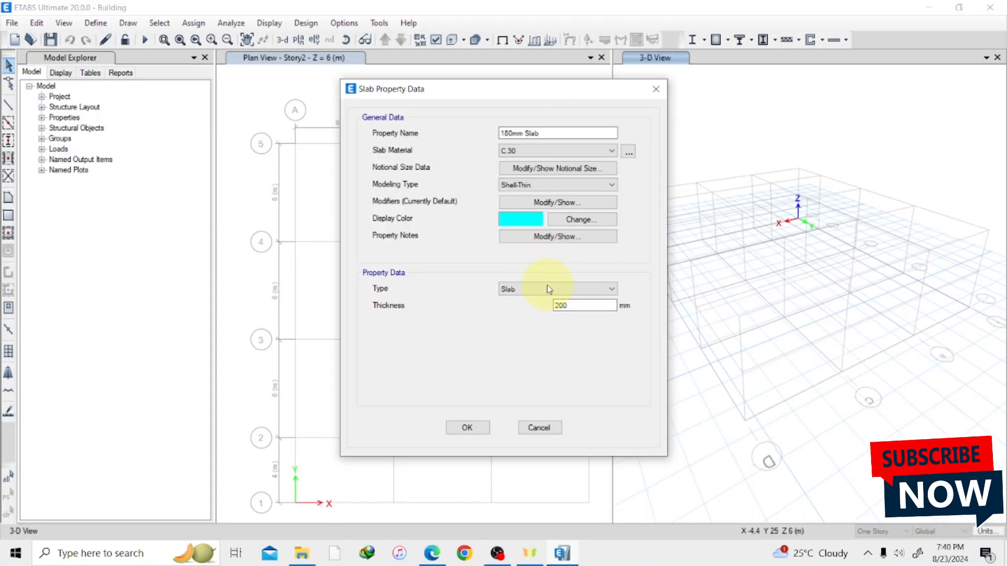
# Set the 180mm Slab property's type to Slab and thickness to 180 mm, and save the slab definition.
pyautogui.click(551, 288)
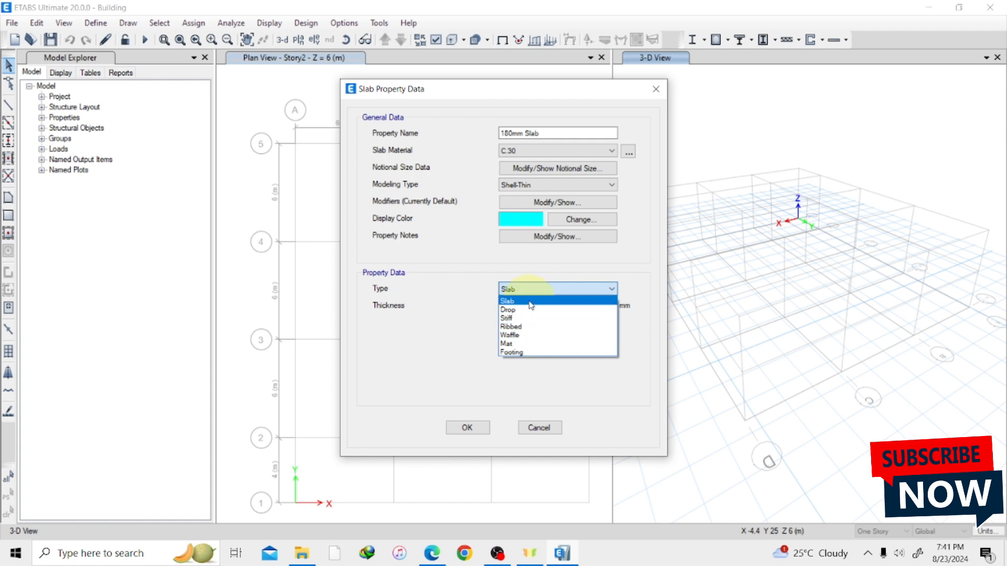
pyautogui.click(531, 302)
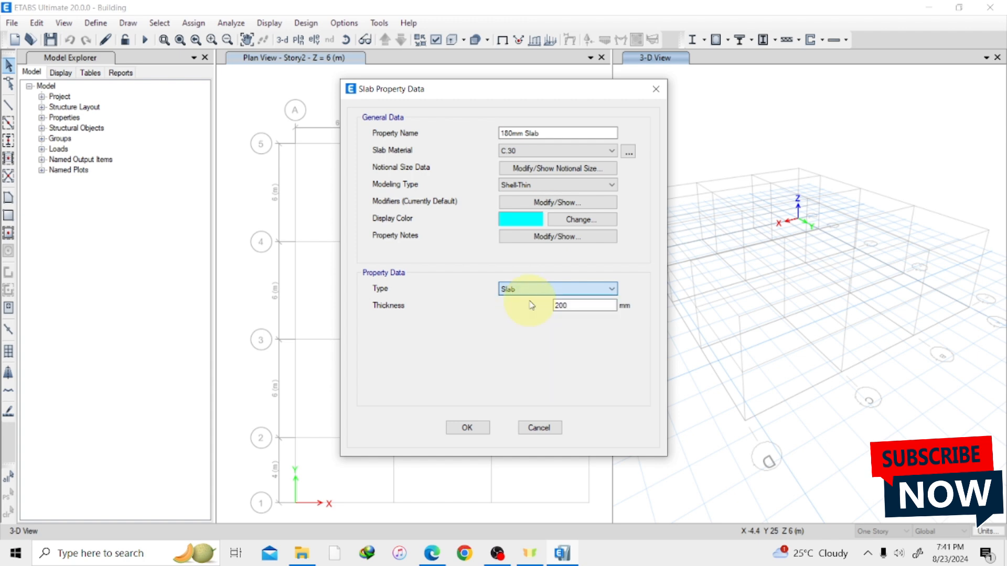
pyautogui.click(586, 305)
pyautogui.press('BackSpace')
pyautogui.press('BackSpace')
pyautogui.press('BackSpace')
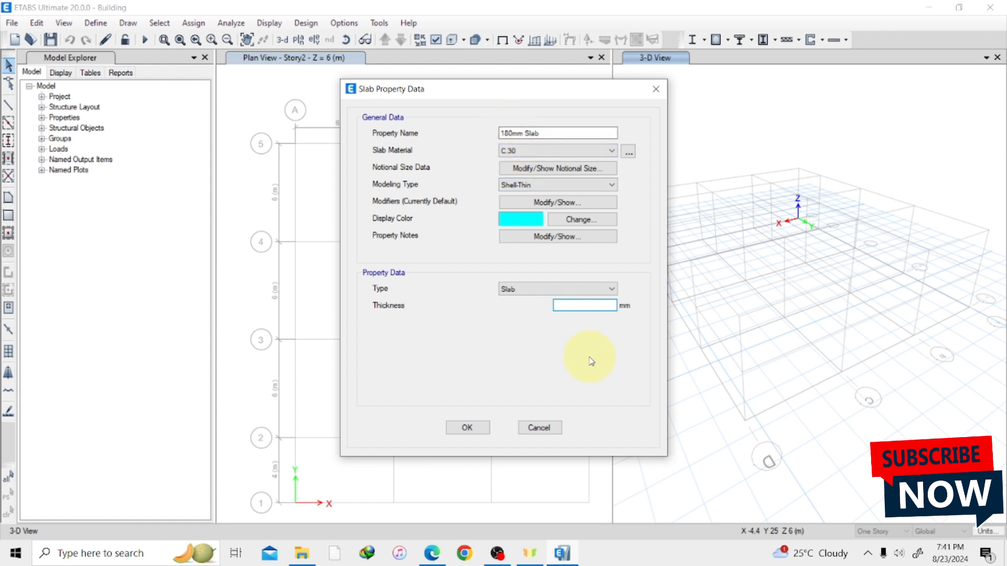
pyautogui.write('180')
pyautogui.click(467, 428)
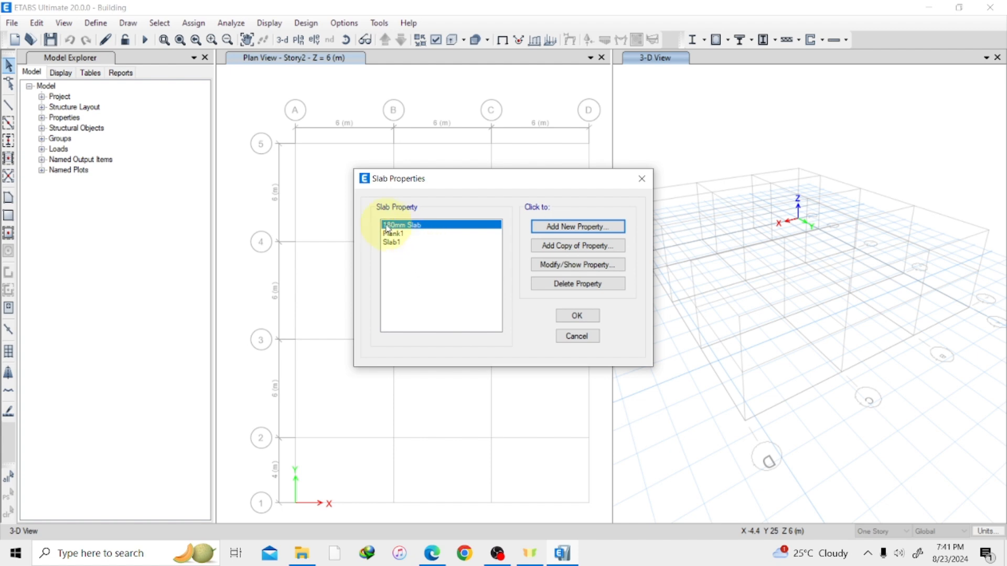
pyautogui.click(575, 316)
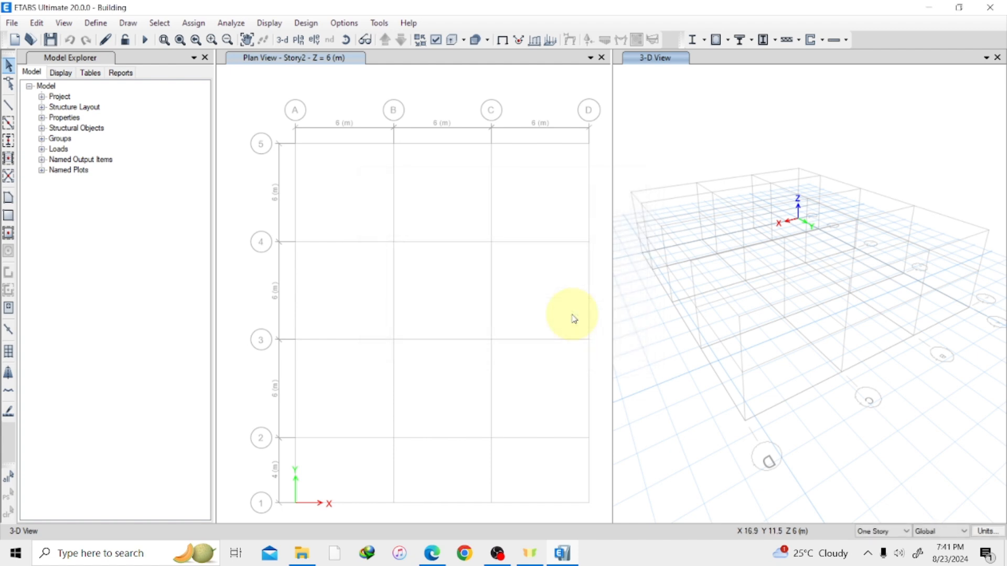